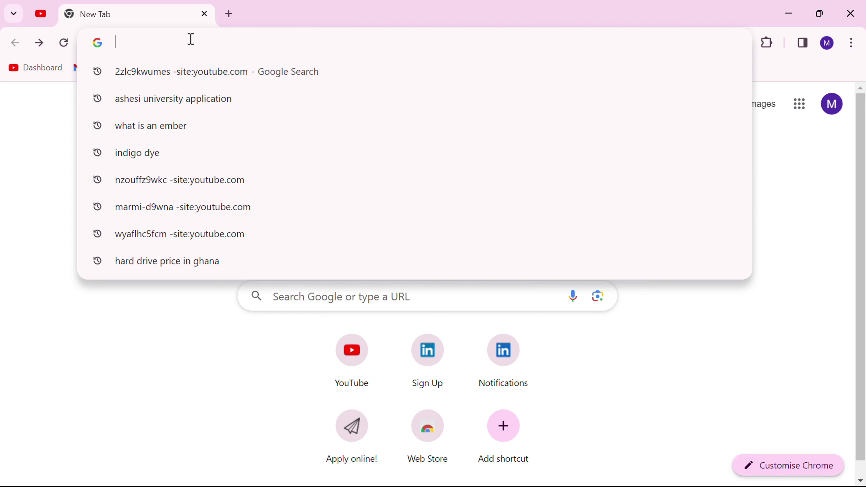
# Search for "ashesi university application", open the Ashesi University online application site, and confirm Ghana as the citizenship
pyautogui.click(172, 110)
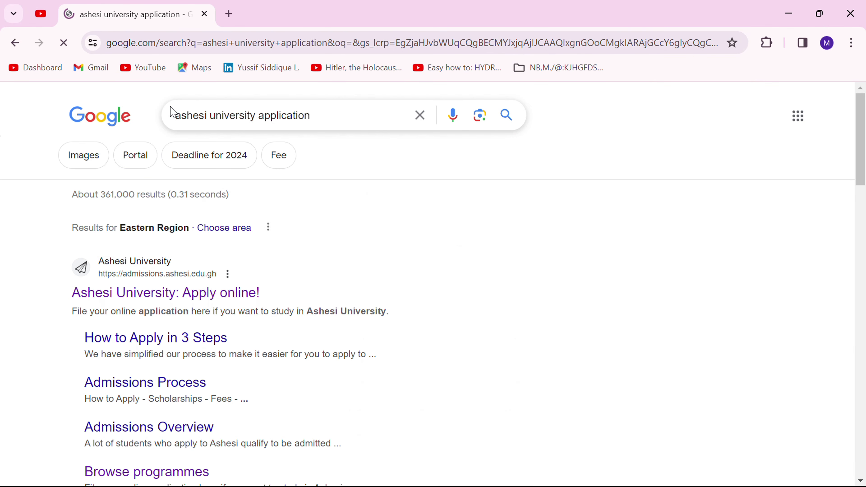
pyautogui.click(160, 295)
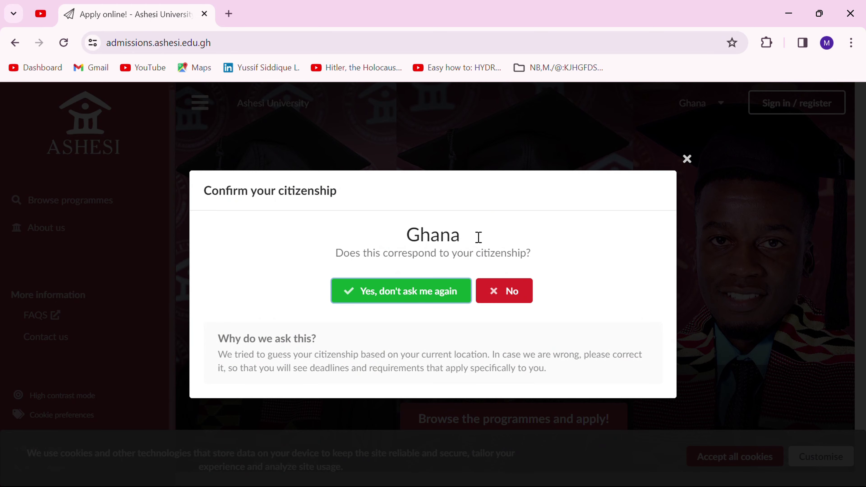
pyautogui.click(371, 299)
# Open the B.Sc. Computer Engineering programme from the list of undergraduate programmes
pyautogui.scroll(-10, 372, 257)
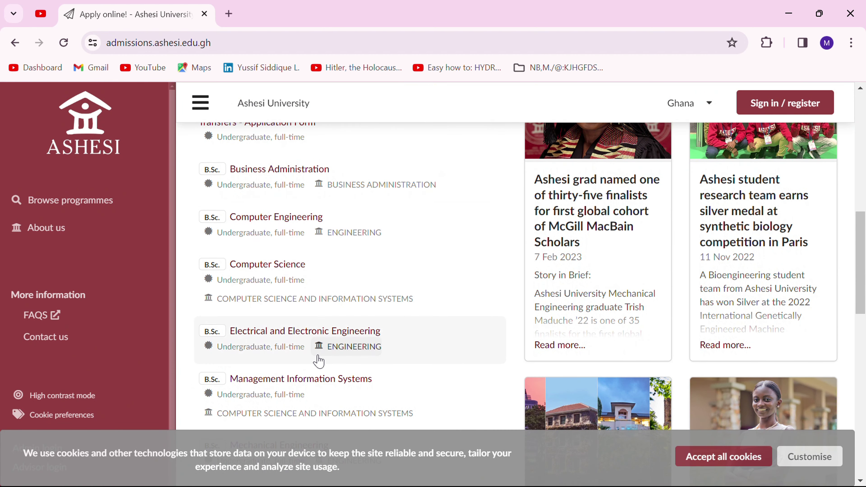
pyautogui.scroll(-3, 319, 361)
pyautogui.scroll(-3, 319, 361)
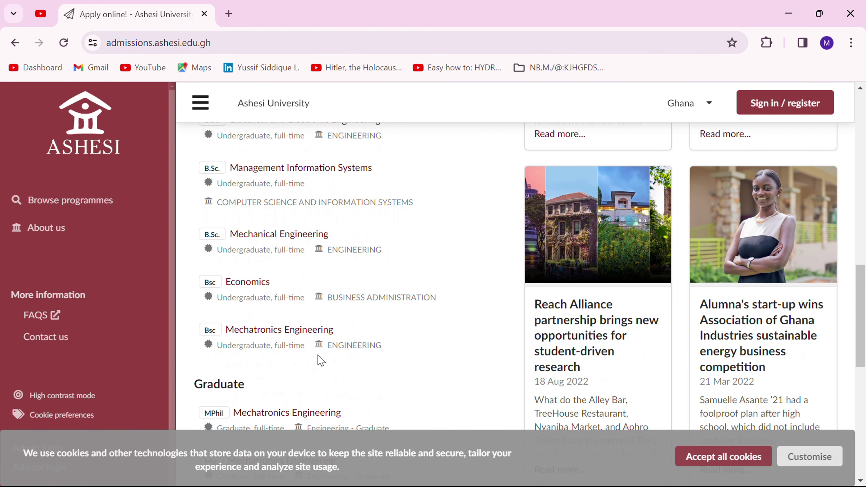
pyautogui.scroll(1, 319, 361)
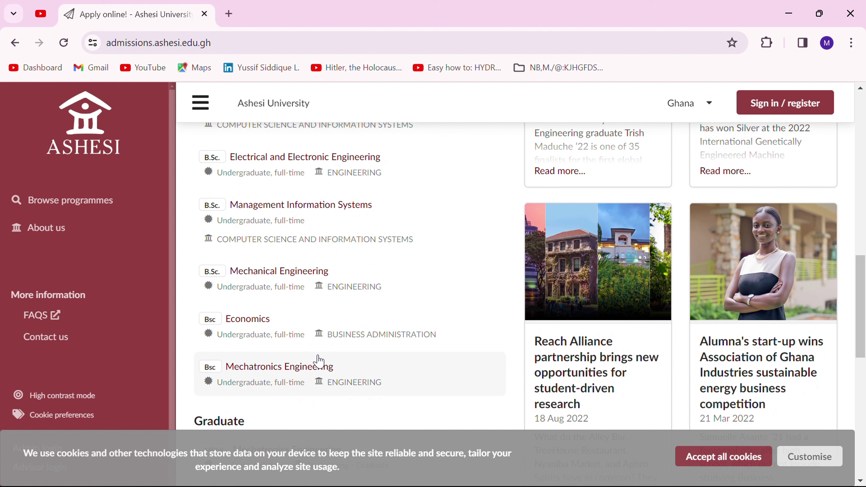
pyautogui.scroll(1, 311, 440)
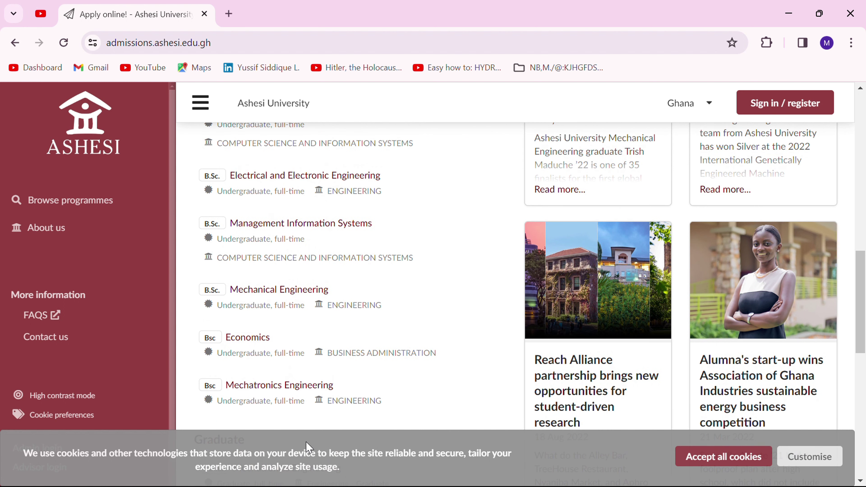
pyautogui.scroll(5, 325, 305)
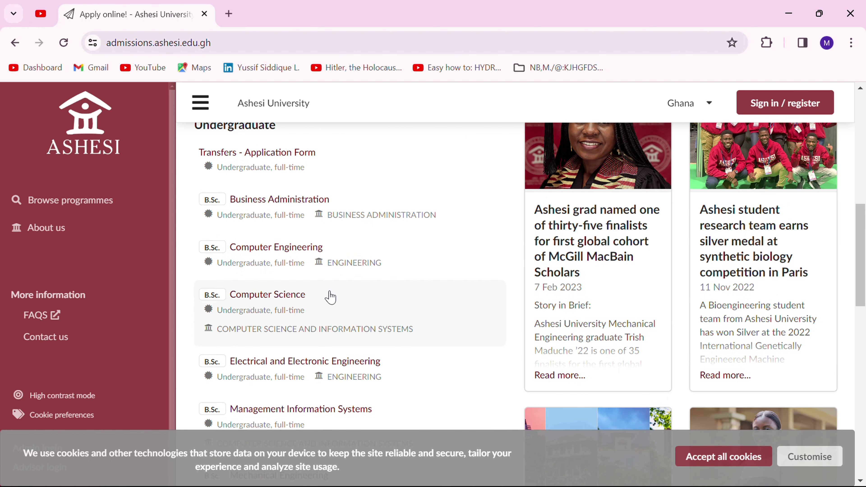
pyautogui.click(245, 253)
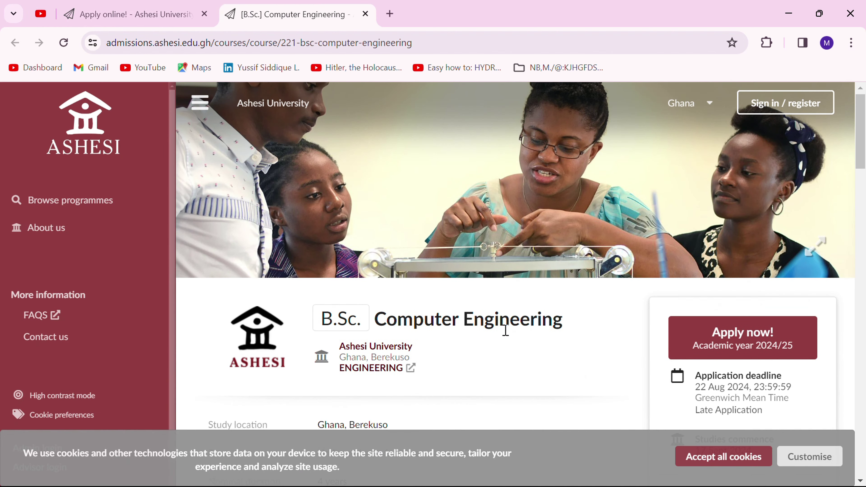
# Review the Computer Engineering entry requirements and start an application for academic year 2024/25
pyautogui.scroll(-20, 506, 330)
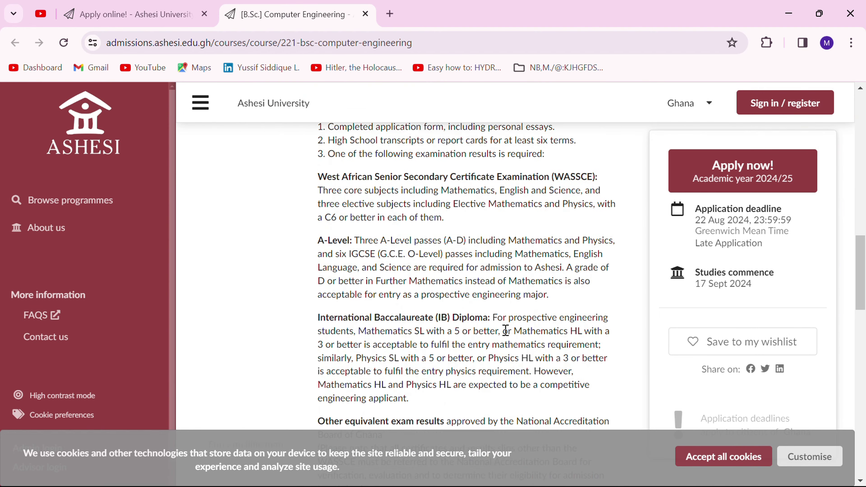
pyautogui.scroll(-10, 506, 330)
pyautogui.scroll(12, 505, 331)
pyautogui.scroll(15, 506, 331)
pyautogui.scroll(4, 508, 336)
pyautogui.click(742, 359)
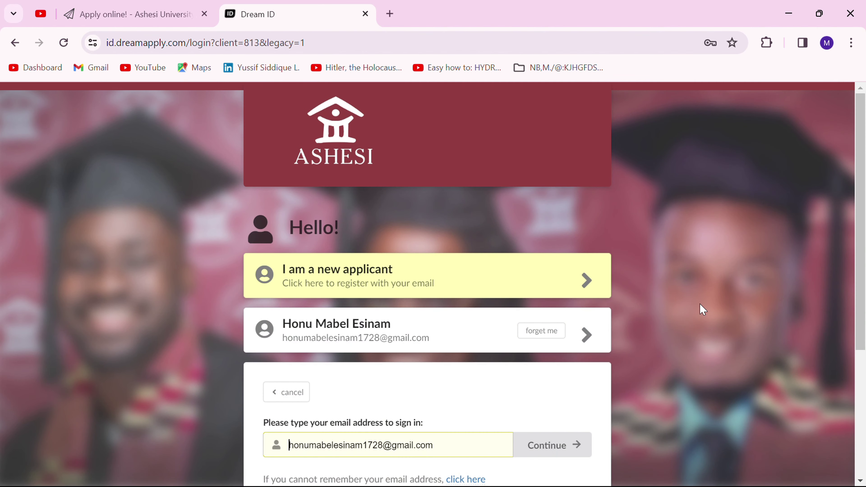
# Sign in to the applicant account with the prefilled email address and the account password
pyautogui.scroll(-3, 422, 437)
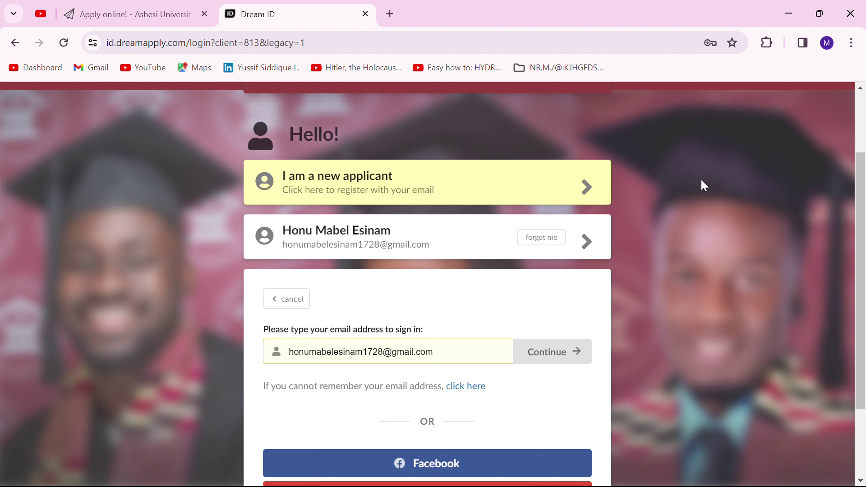
pyautogui.scroll(-2, 472, 415)
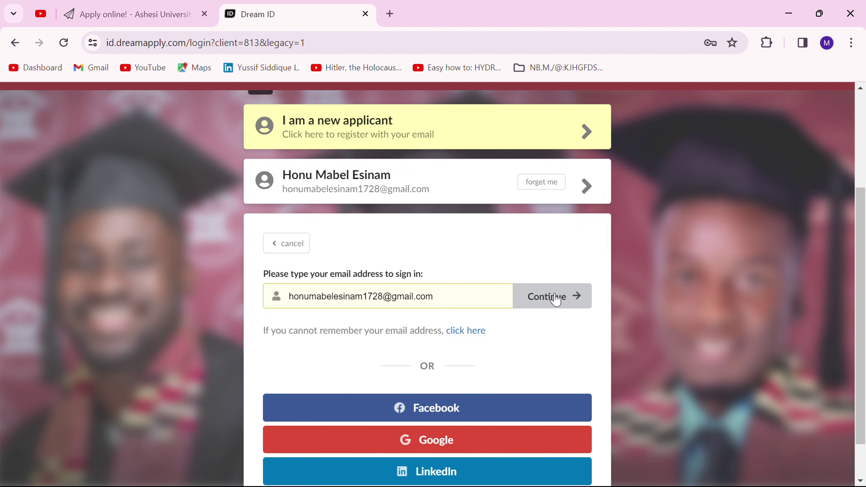
pyautogui.click(550, 305)
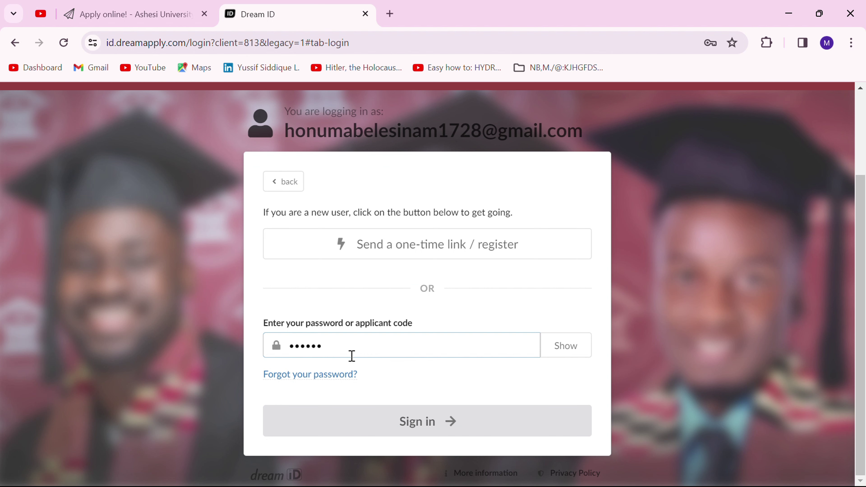
pyautogui.press('Return')
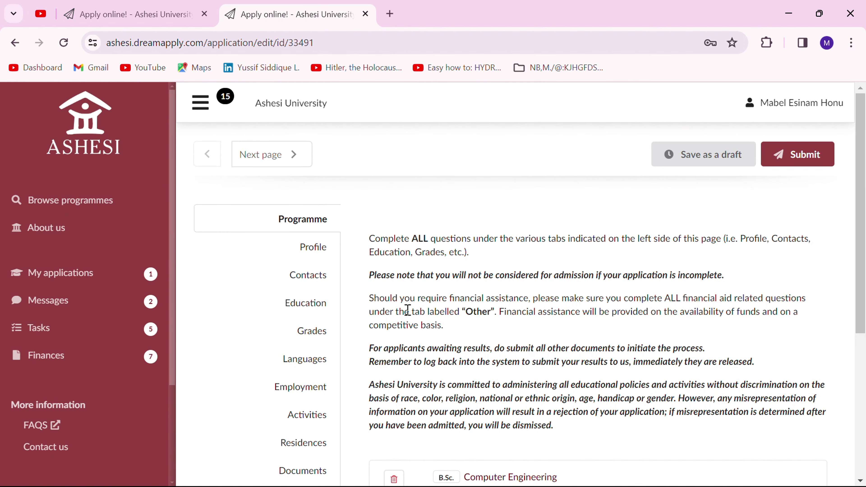
# Examine the Programme page of the application: its instructions, the list of form sections and the selected programme choice
pyautogui.scroll(-1, 408, 308)
pyautogui.scroll(-2, 408, 308)
pyautogui.scroll(2, 408, 308)
pyautogui.scroll(-3, 487, 375)
pyautogui.scroll(-3, 487, 375)
pyautogui.scroll(6, 486, 375)
pyautogui.scroll(-2, 486, 422)
pyautogui.scroll(2, 487, 423)
pyautogui.scroll(-5, 344, 315)
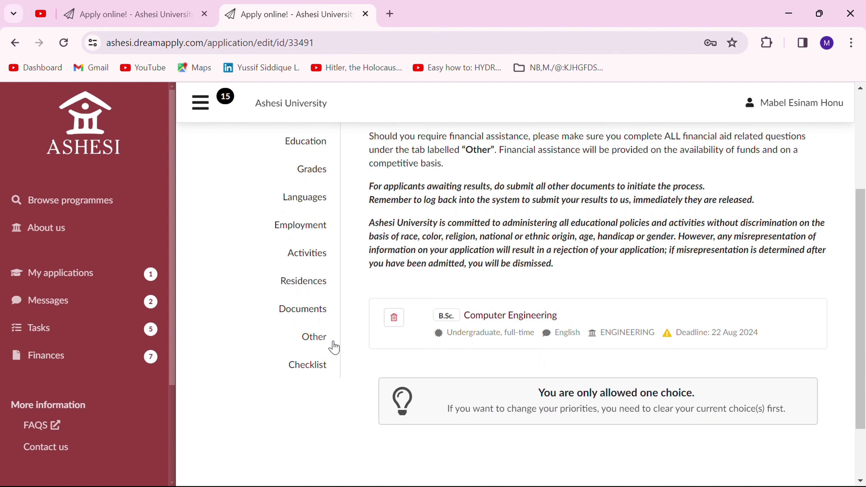
pyautogui.scroll(4, 409, 272)
pyautogui.scroll(1, 426, 237)
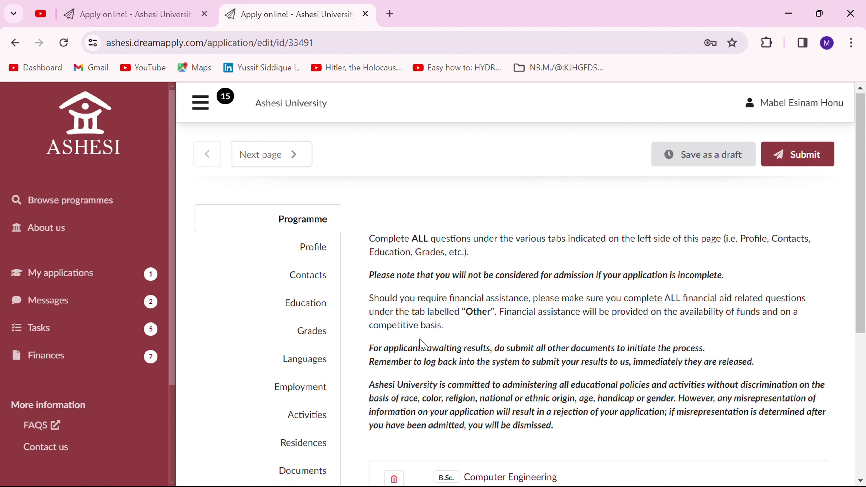
pyautogui.scroll(-1, 517, 463)
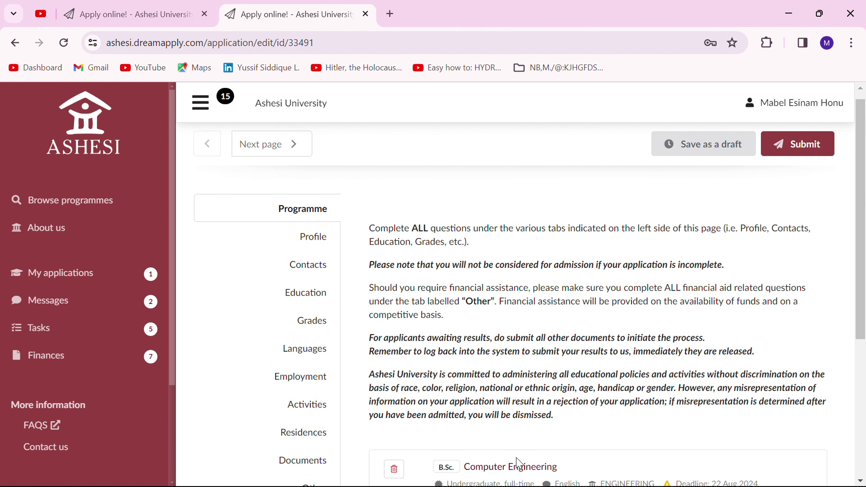
pyautogui.scroll(-3, 516, 460)
pyautogui.scroll(2, 518, 461)
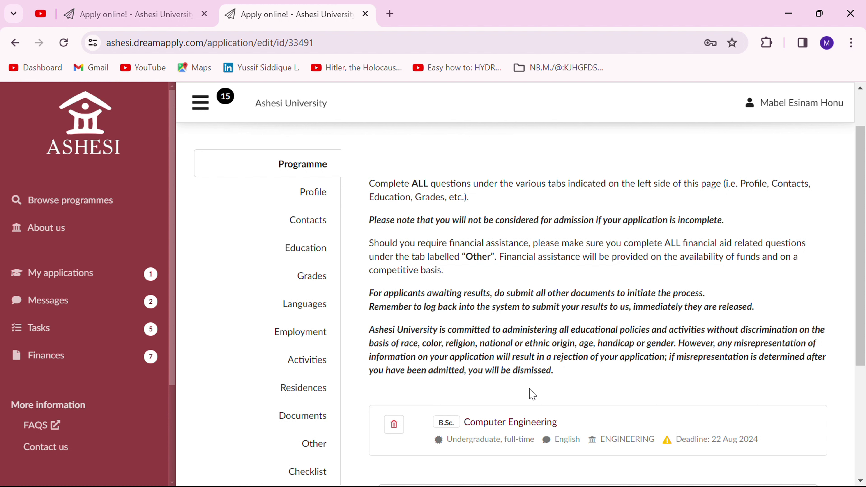
pyautogui.scroll(-4, 324, 441)
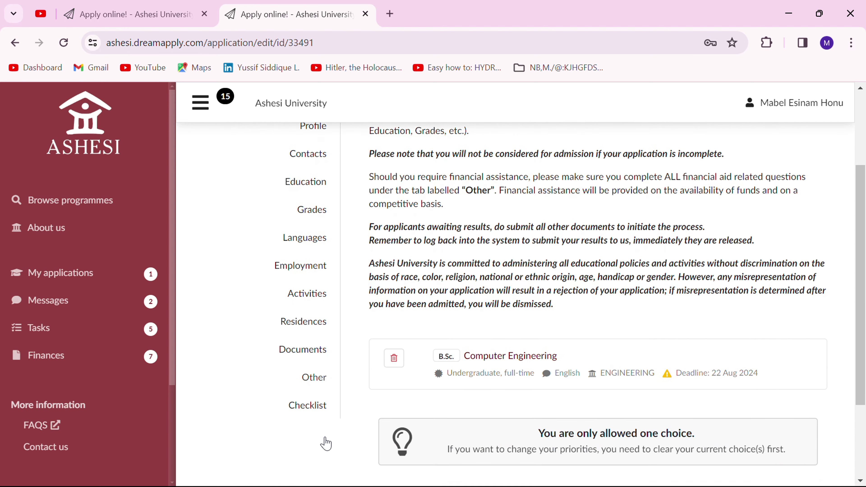
pyautogui.scroll(2, 328, 443)
pyautogui.scroll(3, 324, 443)
pyautogui.scroll(-1, 338, 335)
pyautogui.scroll(2, 381, 421)
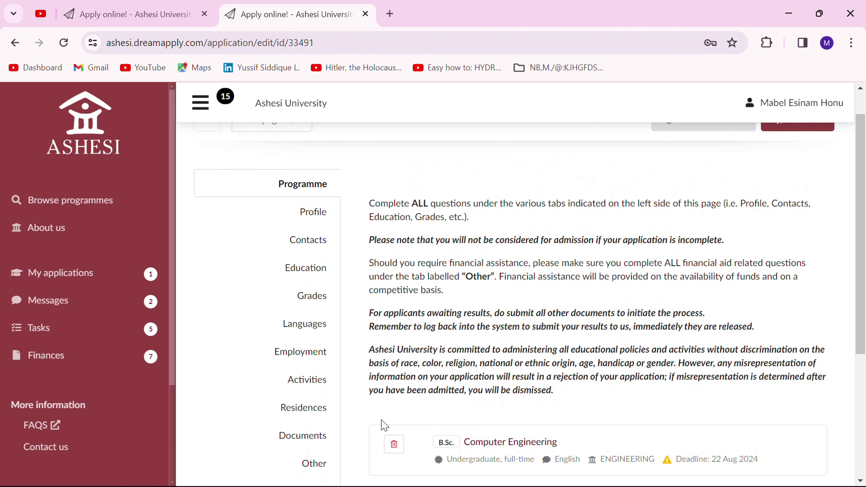
pyautogui.scroll(1, 384, 426)
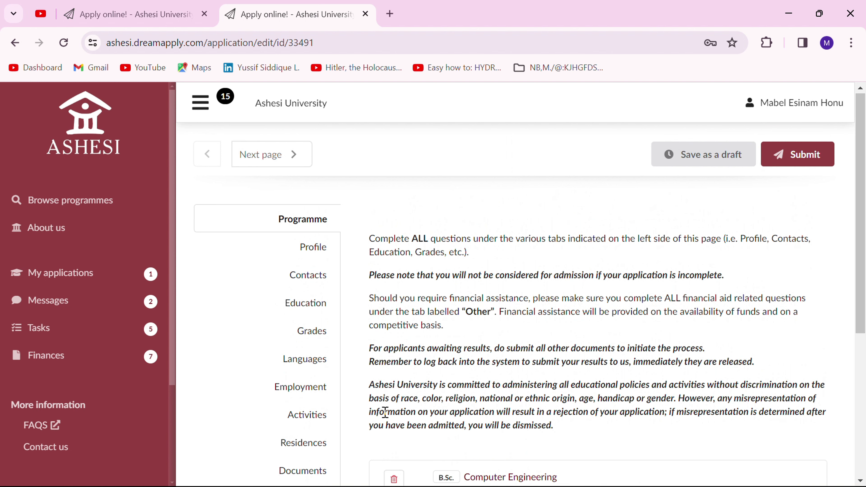
# Go to the Profile page of the application and examine its name, passport, birth, nationality and residence fields
pyautogui.scroll(-7, 485, 396)
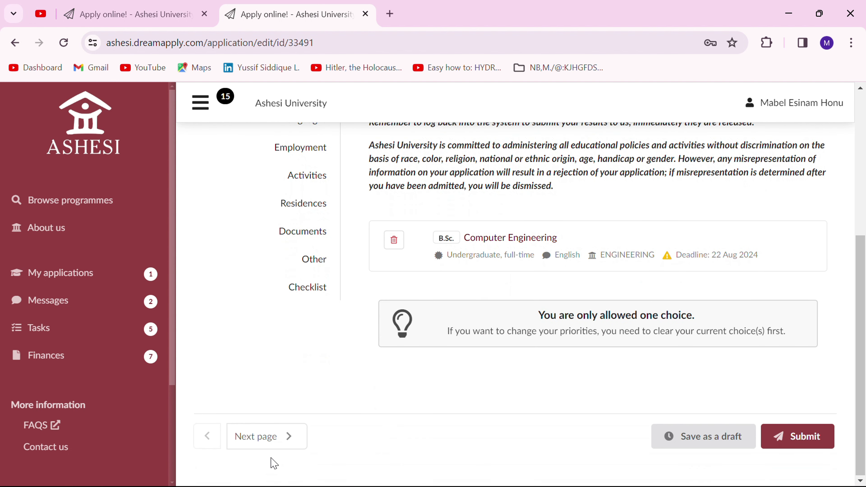
pyautogui.click(271, 442)
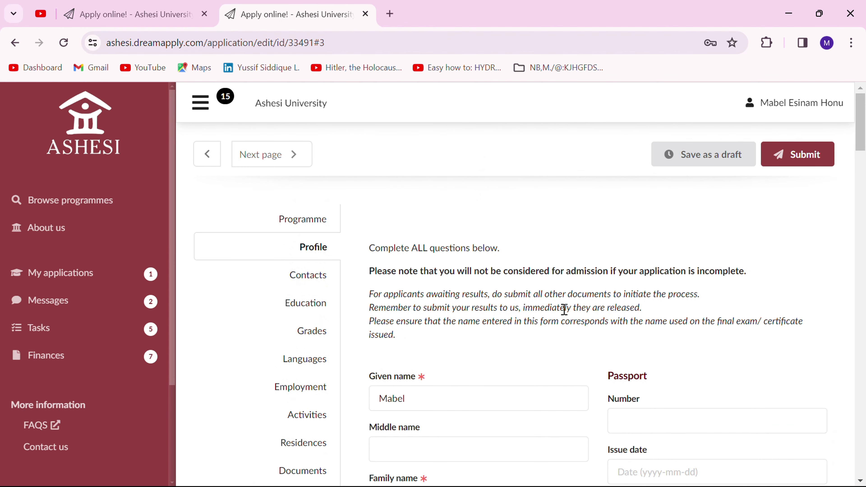
pyautogui.scroll(-1, 564, 308)
pyautogui.scroll(-1, 564, 309)
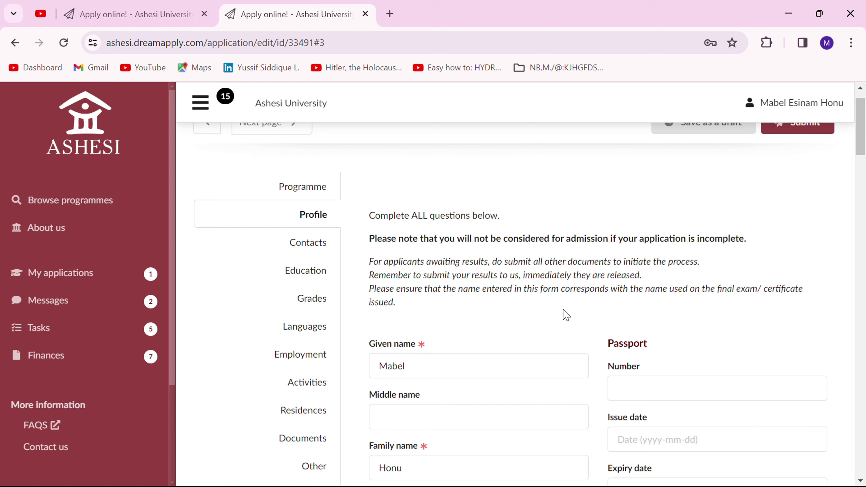
pyautogui.scroll(-10, 565, 313)
pyautogui.scroll(12, 565, 313)
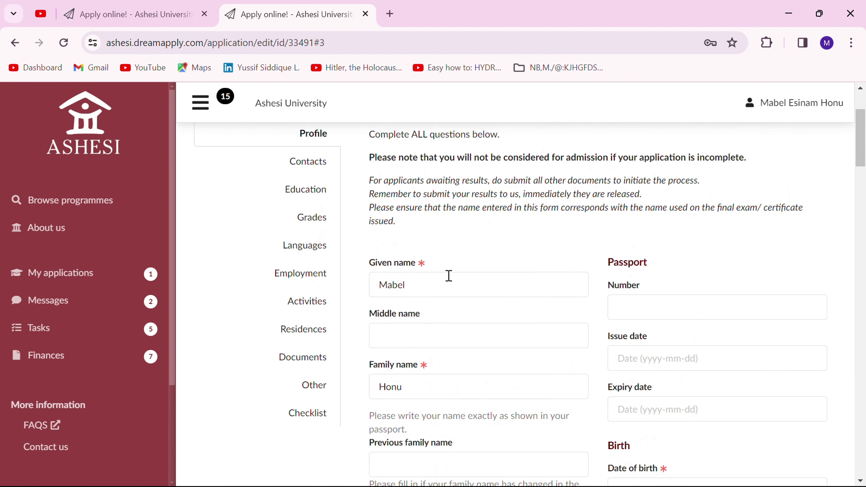
pyautogui.scroll(-3, 702, 332)
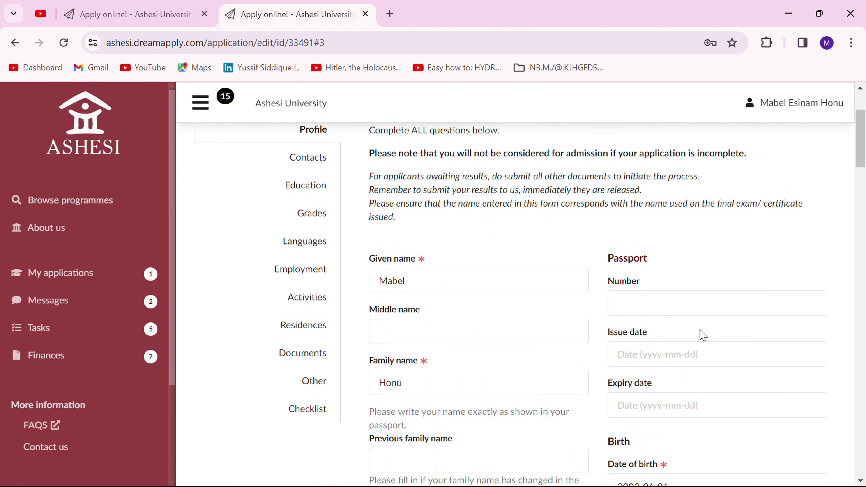
pyautogui.scroll(-1, 701, 330)
pyautogui.scroll(-6, 685, 275)
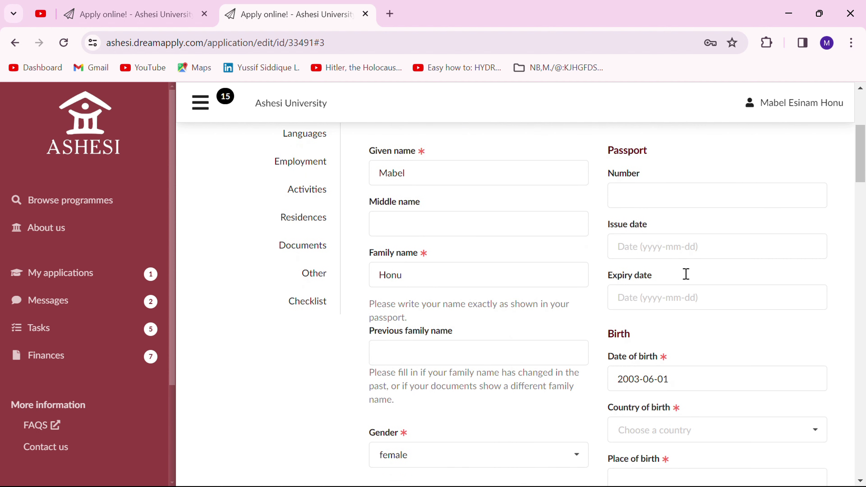
pyautogui.scroll(-10, 517, 406)
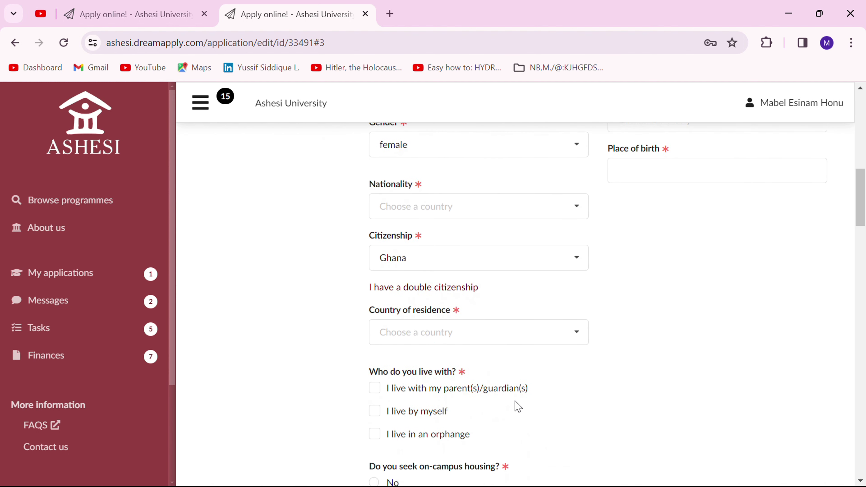
# Examine the Profile questions on living situation, campus housing, earlier applications, family admissions, sponsorship and disability
pyautogui.scroll(-5, 518, 406)
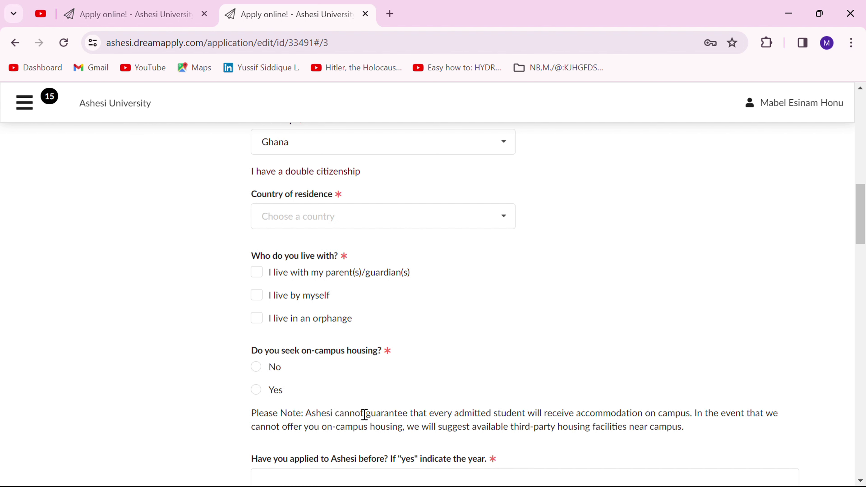
pyautogui.scroll(-5, 365, 414)
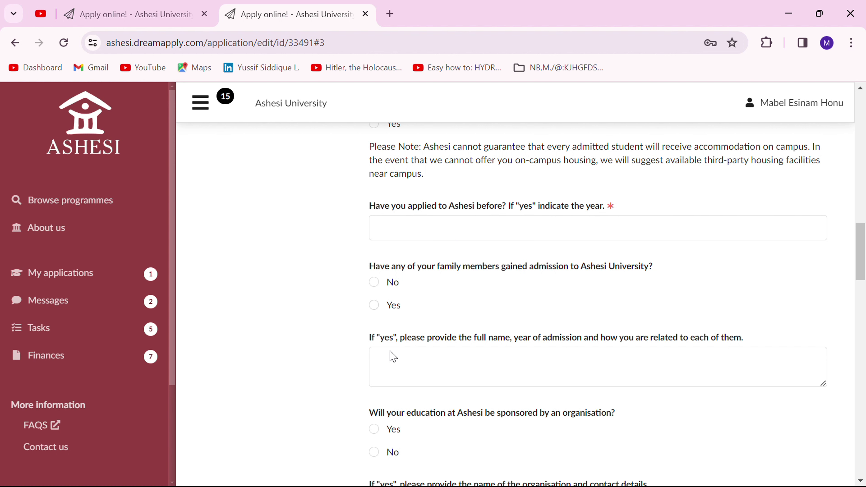
pyautogui.scroll(-2, 463, 392)
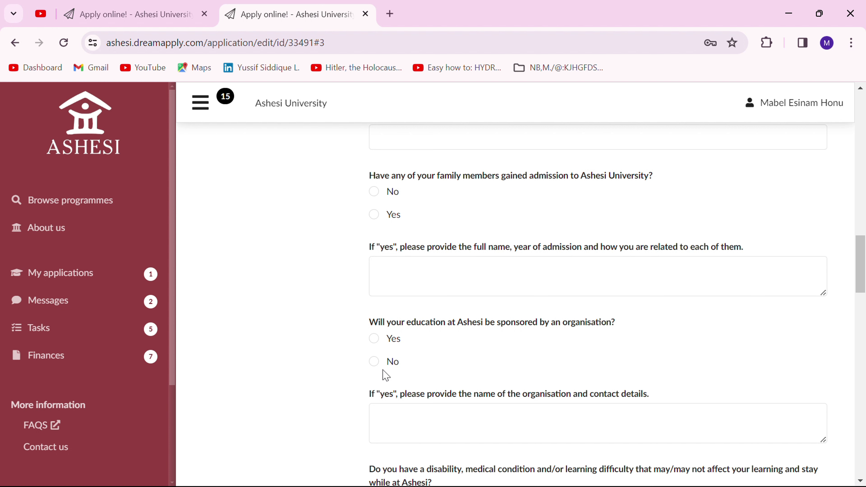
pyautogui.scroll(-2, 490, 421)
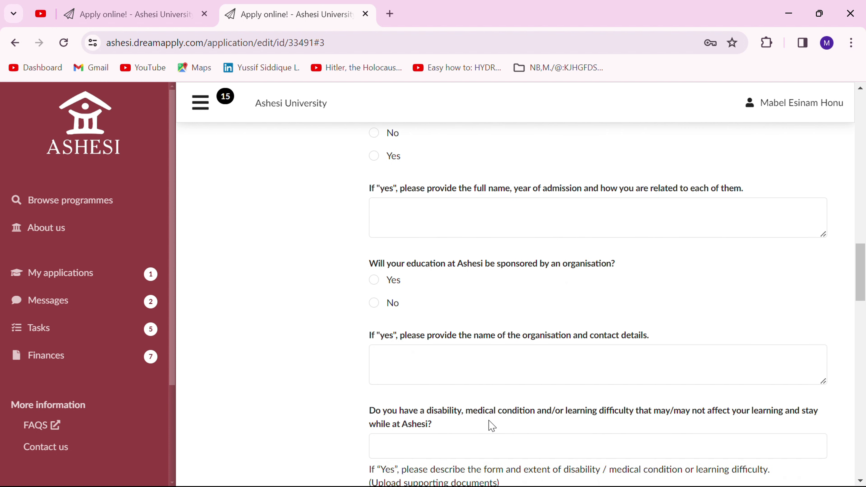
pyautogui.scroll(-1, 492, 426)
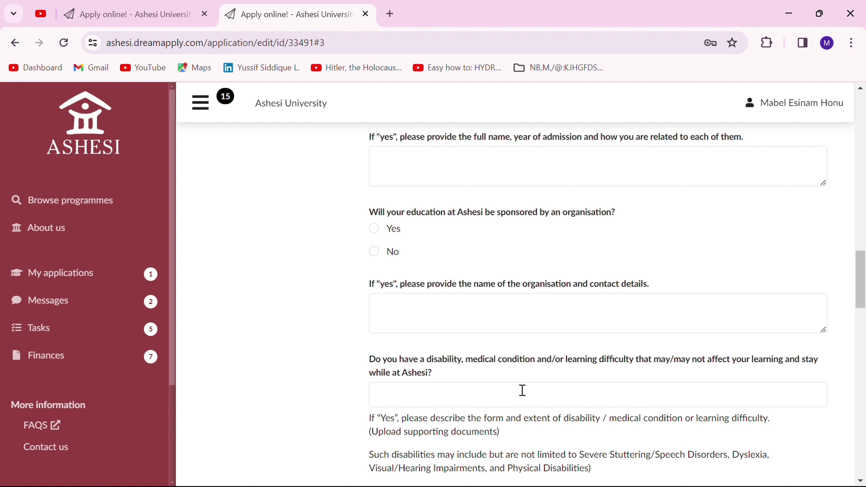
pyautogui.scroll(-3, 522, 390)
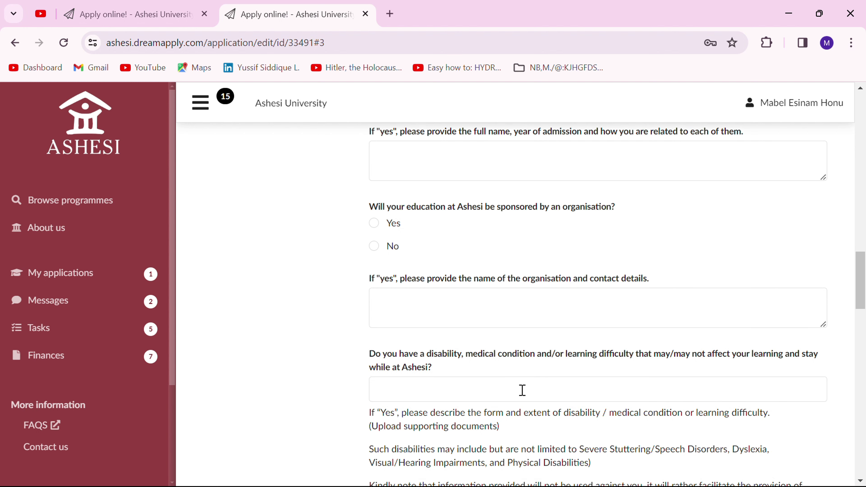
pyautogui.scroll(1, 524, 395)
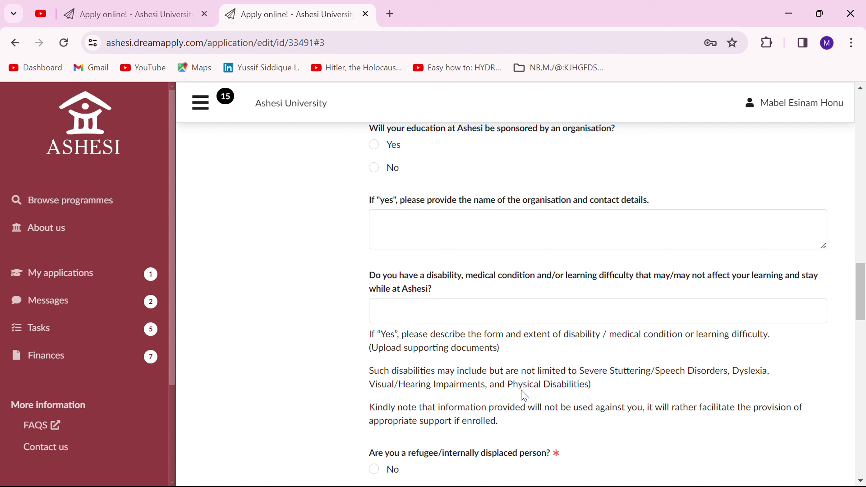
# Select B.Sc. Computer Science as the other academic programme to be considered for on the Profile page
pyautogui.scroll(-3, 524, 395)
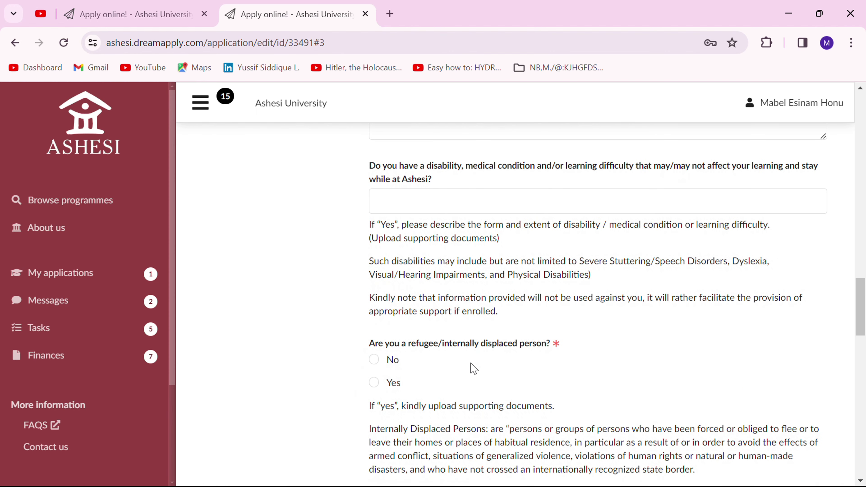
pyautogui.scroll(-10, 519, 393)
pyautogui.scroll(-1, 518, 394)
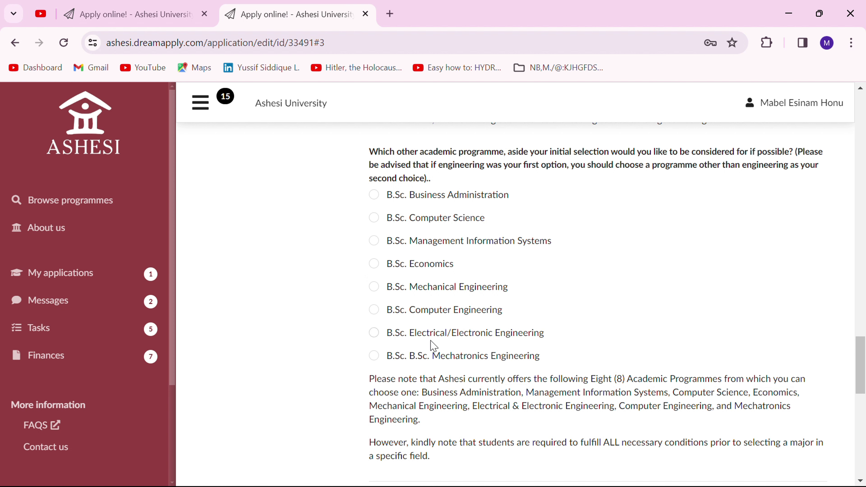
pyautogui.click(374, 218)
# Examine the Formal photo section: the upload area, the file format and size limits and the passport picture requirements
pyautogui.scroll(-5, 580, 419)
pyautogui.scroll(-2, 584, 422)
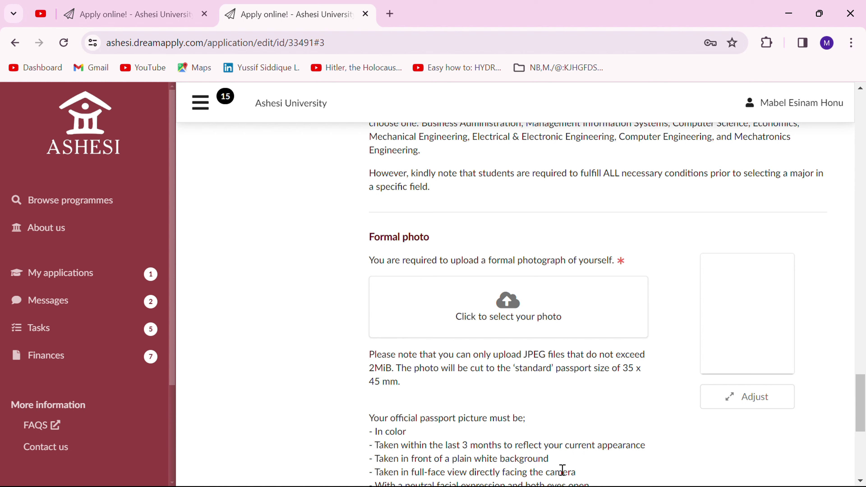
pyautogui.scroll(-3, 590, 415)
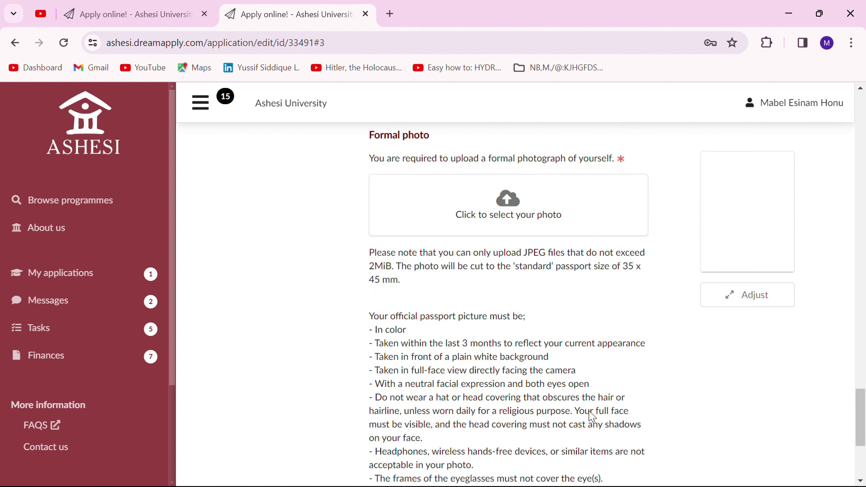
pyautogui.scroll(-2, 501, 447)
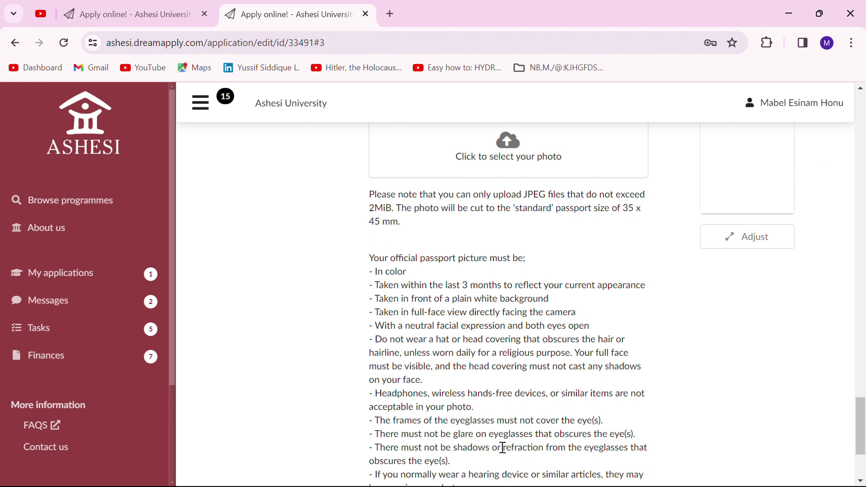
pyautogui.scroll(-2, 504, 453)
pyautogui.scroll(2, 502, 453)
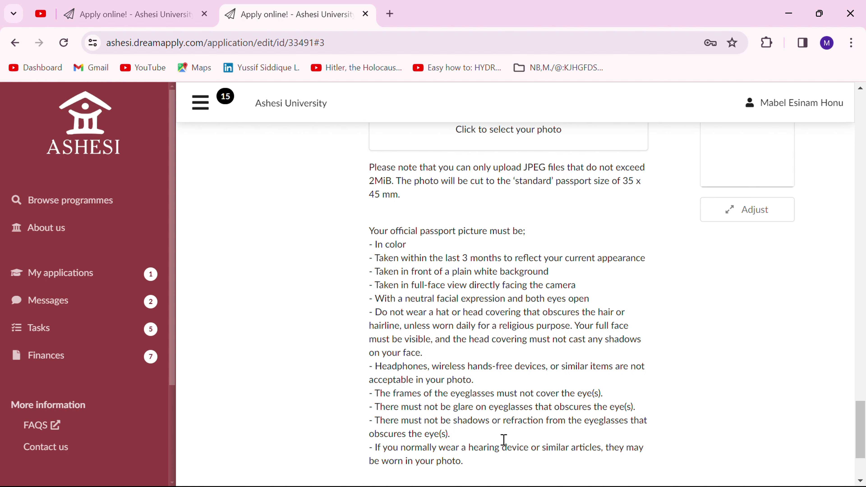
pyautogui.scroll(1, 605, 207)
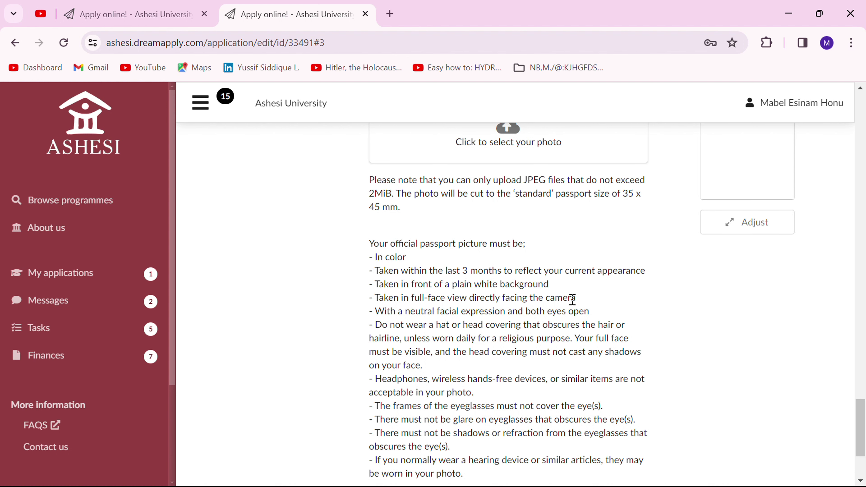
pyautogui.scroll(-3, 562, 297)
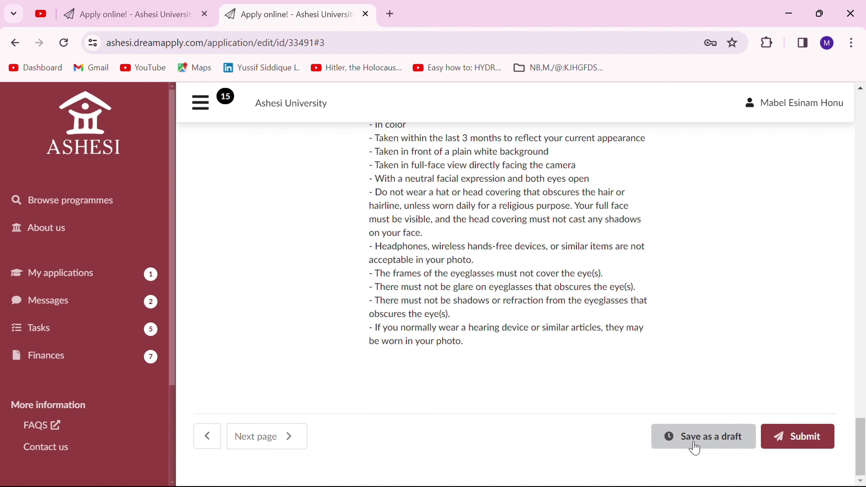
# Save the application as a draft and recheck the Profile questions from disability down to the formal photo
pyautogui.click(676, 433)
pyautogui.scroll(15, 437, 286)
pyautogui.scroll(2, 436, 286)
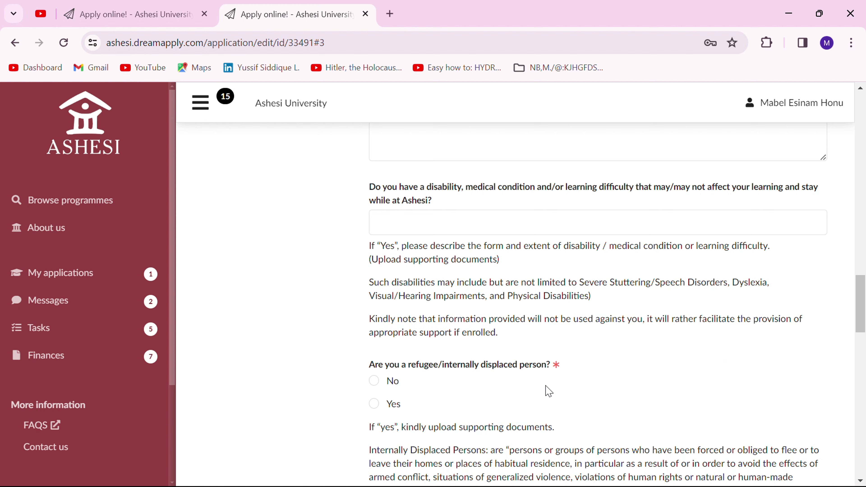
pyautogui.scroll(-8, 591, 439)
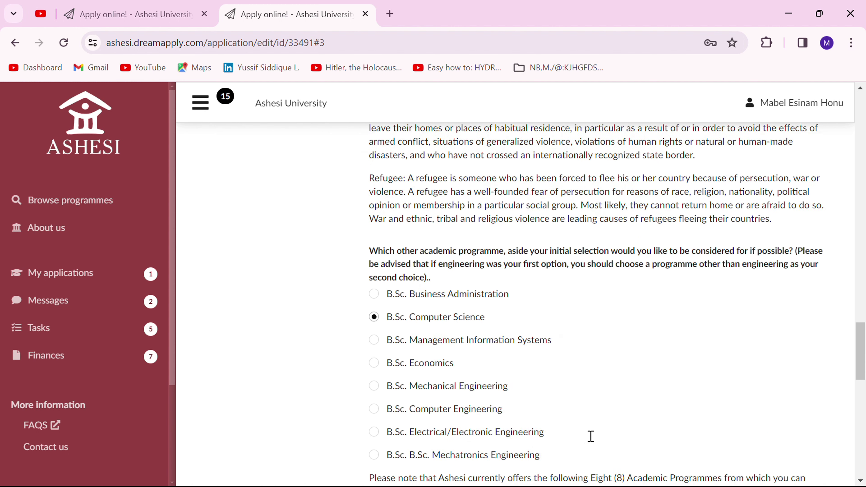
pyautogui.scroll(-14, 591, 436)
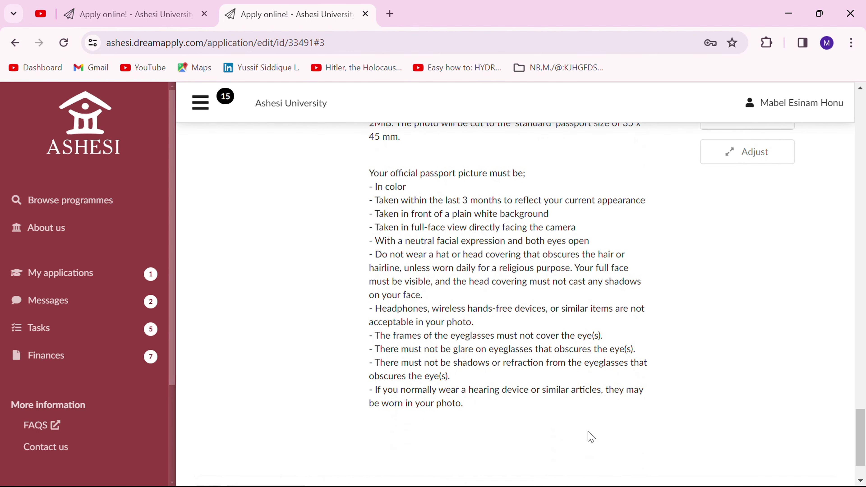
pyautogui.scroll(-2, 591, 437)
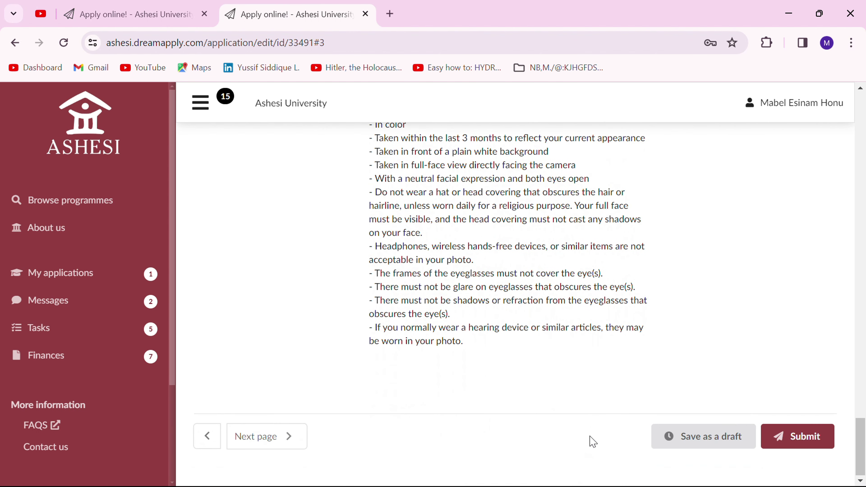
# Go to the Contacts page of the application and examine its email, address and telephone fields
pyautogui.click(253, 449)
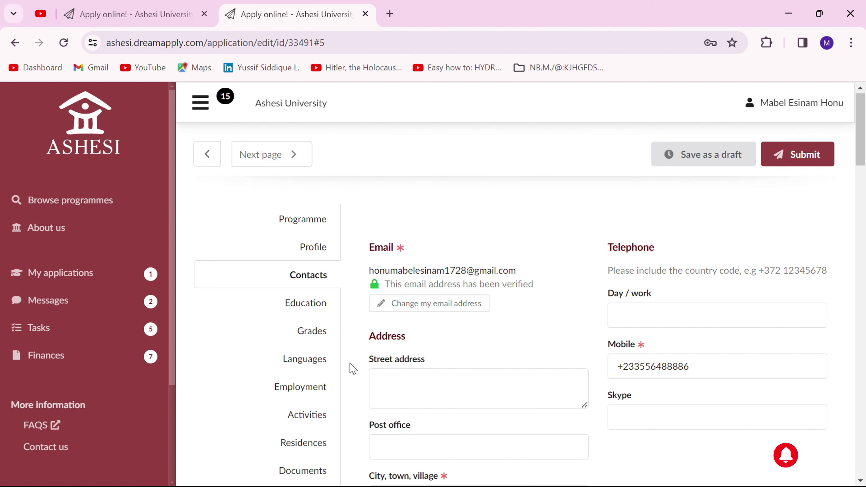
pyautogui.scroll(-1, 497, 372)
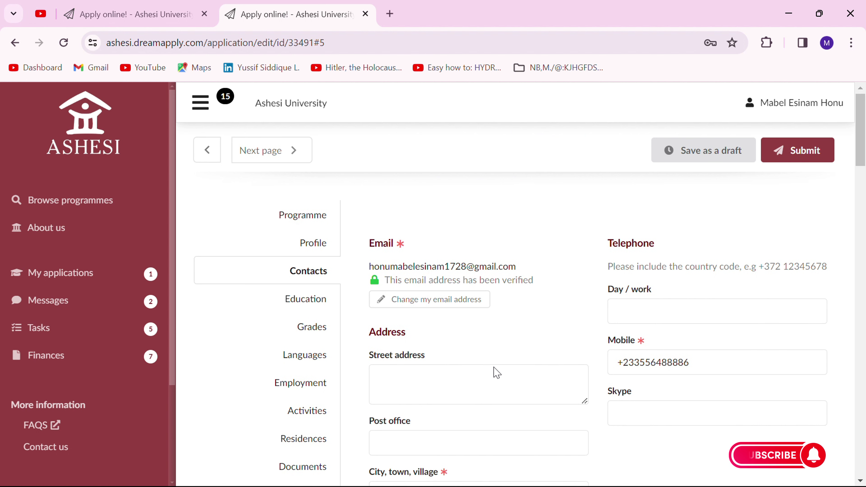
pyautogui.scroll(-2, 495, 369)
pyautogui.scroll(-1, 421, 454)
pyautogui.scroll(-4, 421, 454)
pyautogui.scroll(4, 445, 409)
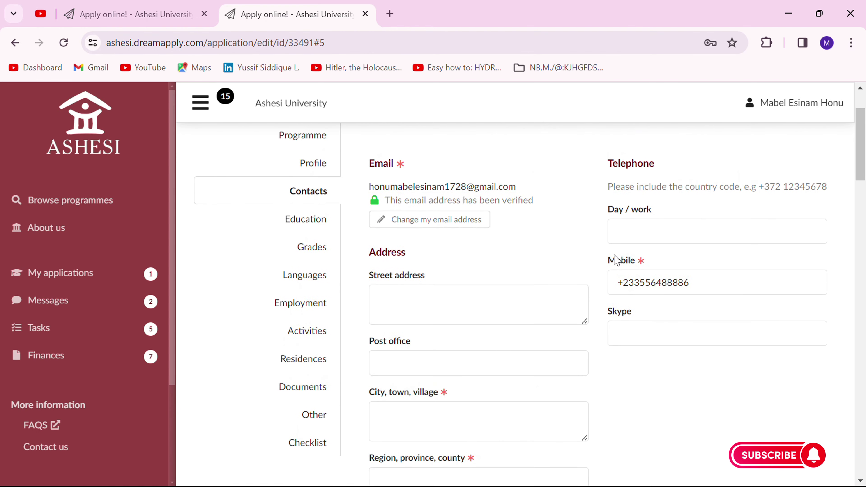
# Clear the prefilled mobile phone number in the Telephone section
pyautogui.click(707, 280)
pyautogui.hotkey('ctrl', 'a')
pyautogui.press('BackSpace')
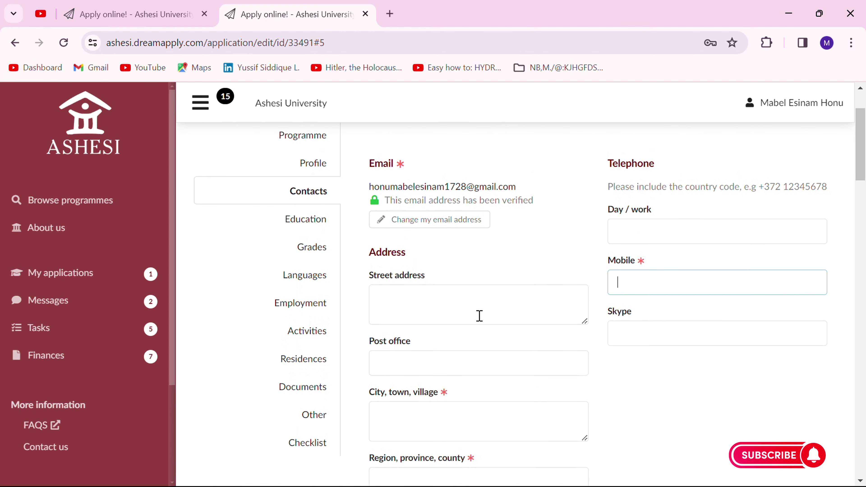
# Examine the Contacts fields for city, region, state, postal code, country and level of education
pyautogui.scroll(2, 478, 316)
pyautogui.scroll(-10, 478, 317)
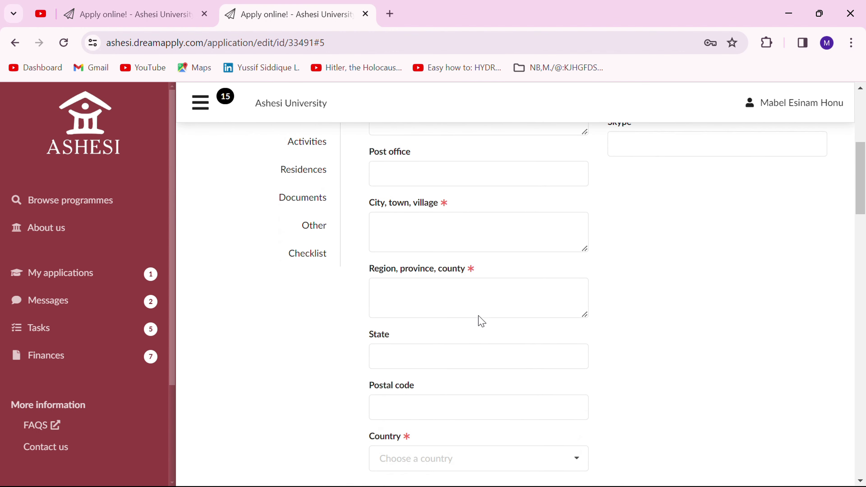
pyautogui.scroll(-5, 481, 320)
pyautogui.scroll(3, 479, 317)
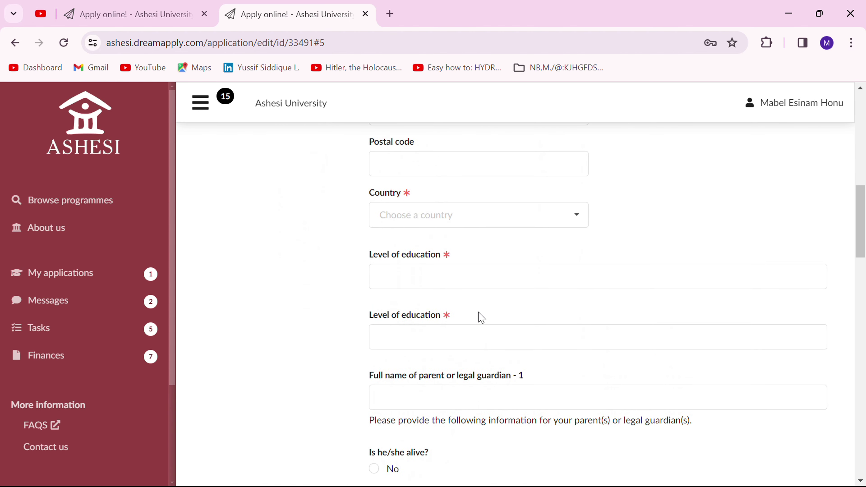
pyautogui.scroll(-2, 397, 404)
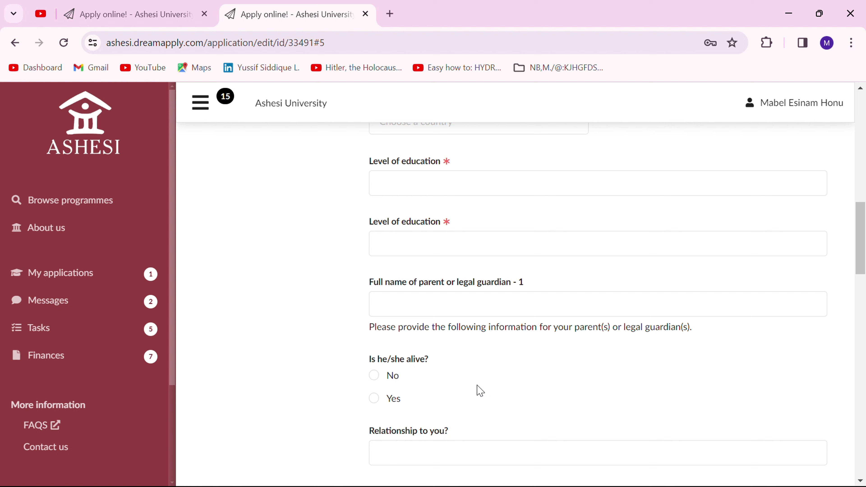
pyautogui.rightClick(481, 391)
pyautogui.click(290, 318)
pyautogui.scroll(-1, 512, 396)
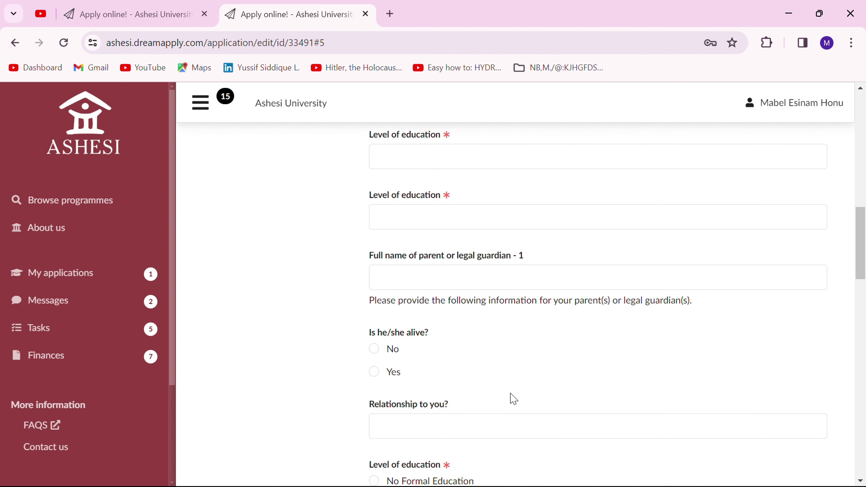
# Examine the questions on both parents or legal guardians: name, living status, relationship, education, phone, email, employer and job title
pyautogui.scroll(-2, 513, 399)
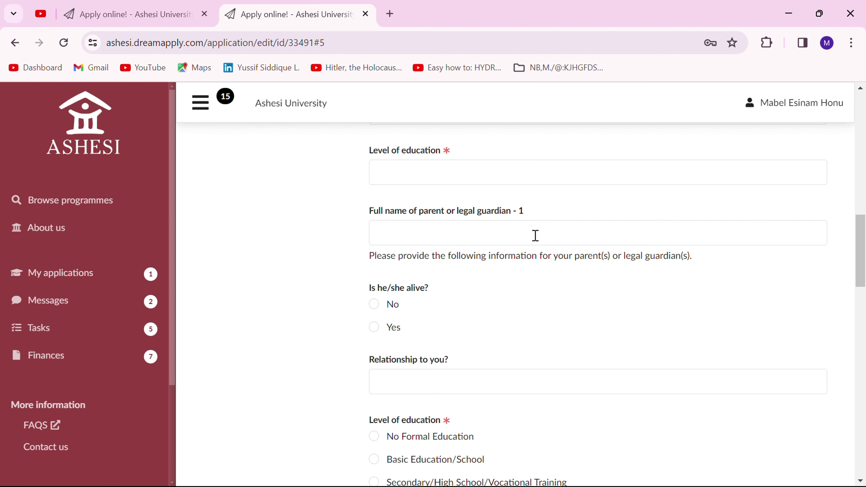
pyautogui.scroll(-4, 414, 379)
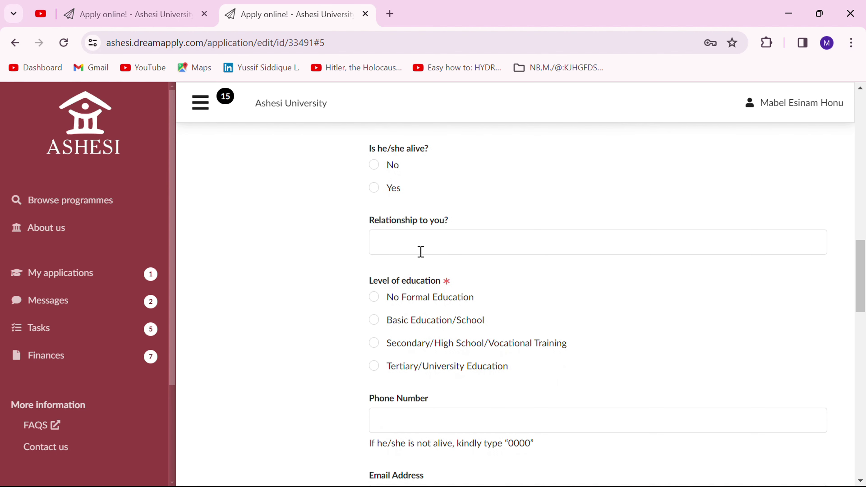
pyautogui.scroll(-3, 441, 428)
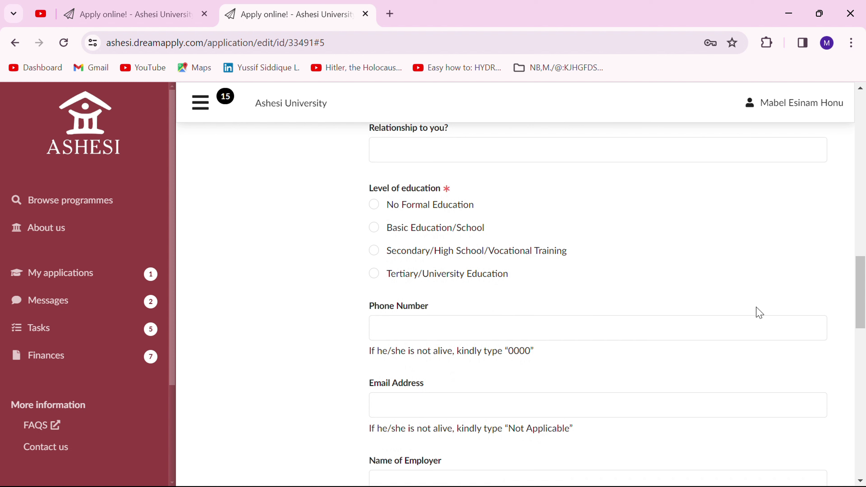
pyautogui.scroll(-4, 518, 401)
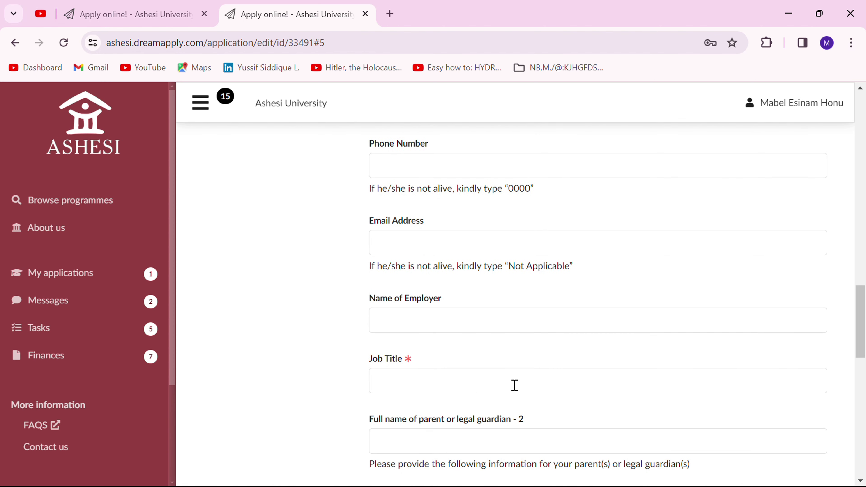
pyautogui.scroll(-10, 400, 316)
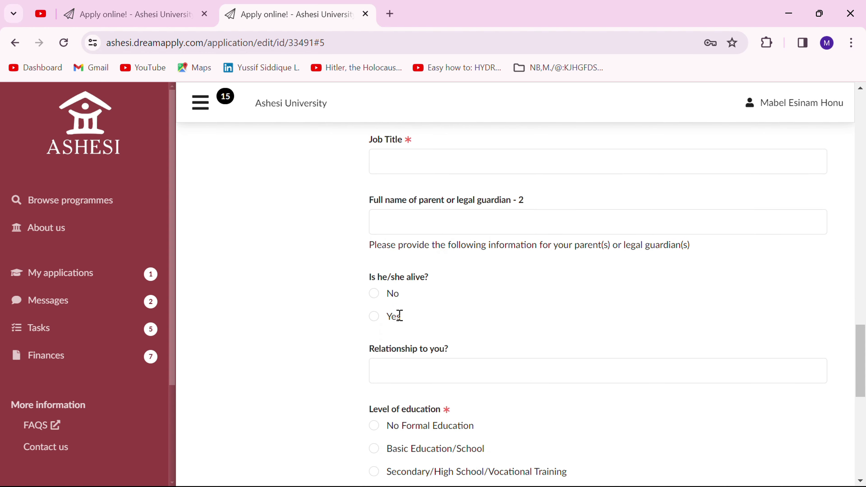
pyautogui.scroll(11, 399, 316)
pyautogui.scroll(7, 399, 321)
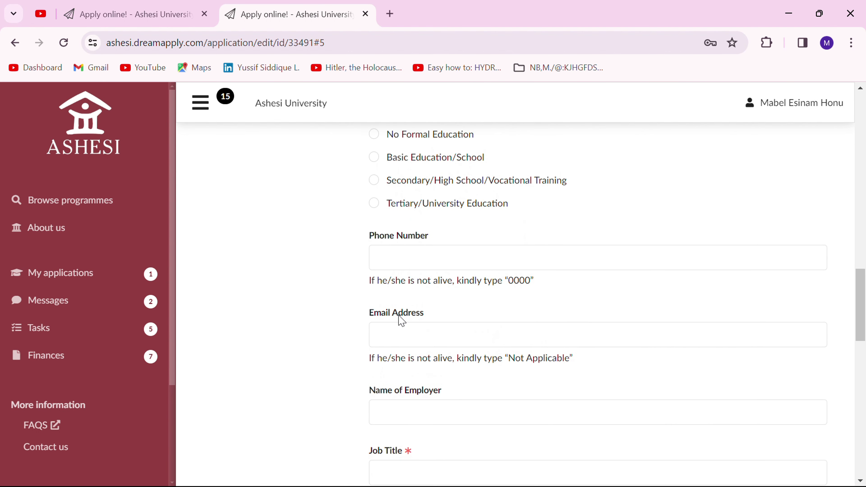
pyautogui.scroll(3, 400, 320)
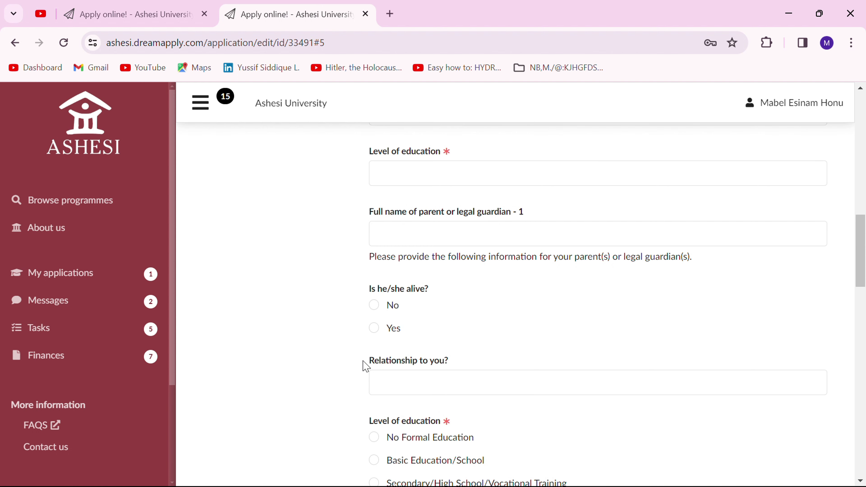
pyautogui.scroll(-7, 540, 274)
pyautogui.scroll(7, 538, 273)
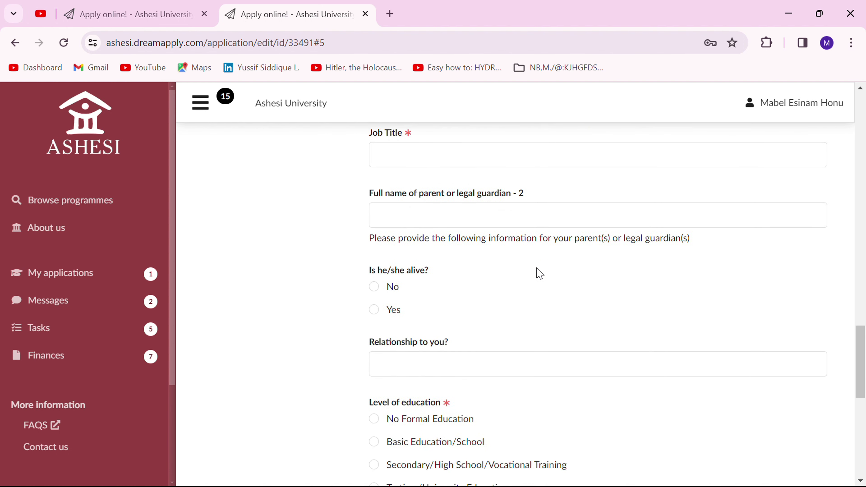
pyautogui.scroll(-12, 538, 277)
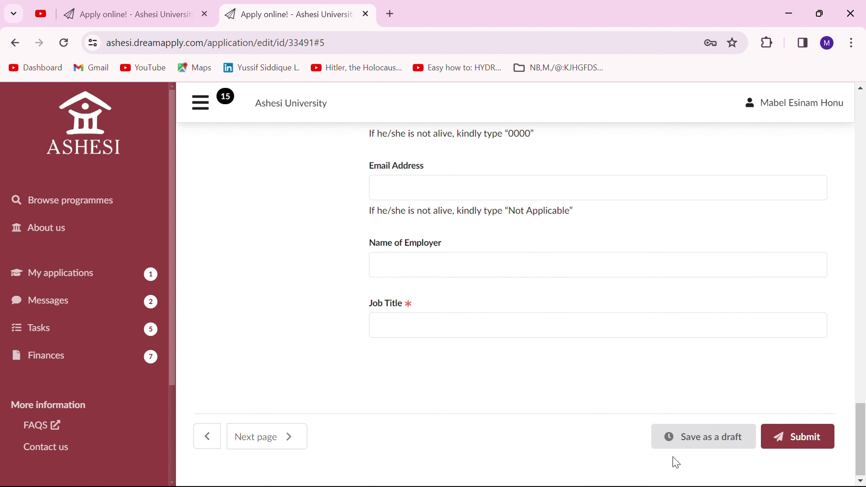
# Go to the Education page and examine its instructions and the qualification block's school, programme, study date and financing fields
pyautogui.click(274, 446)
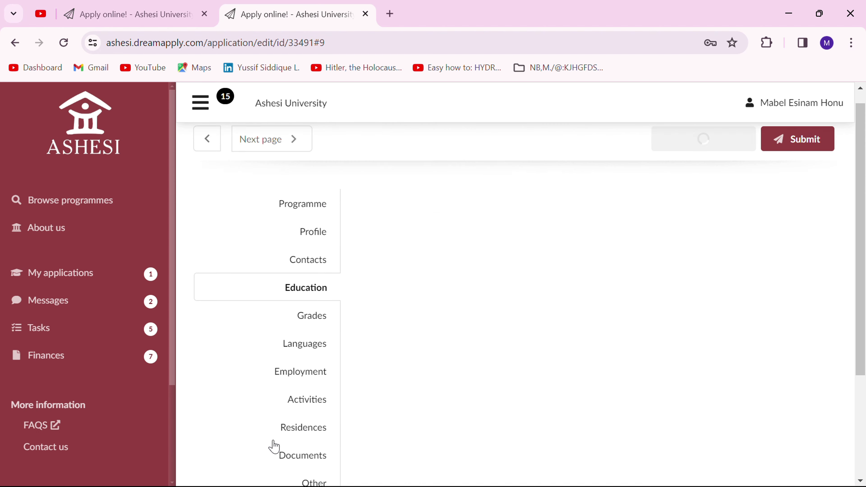
pyautogui.scroll(-3, 583, 273)
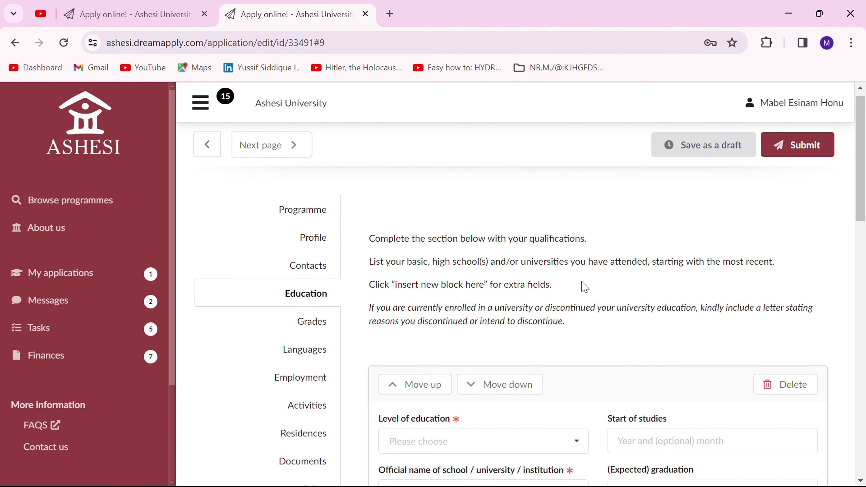
pyautogui.scroll(-5, 584, 288)
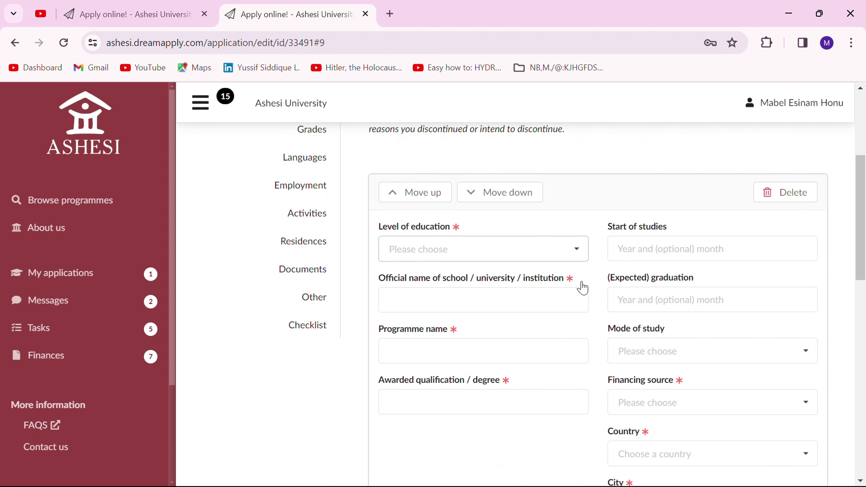
pyautogui.scroll(1, 582, 283)
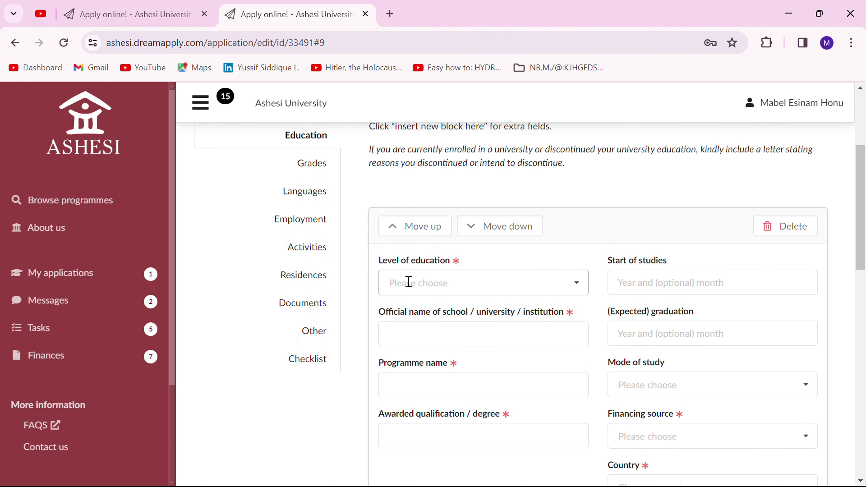
pyautogui.scroll(1, 523, 290)
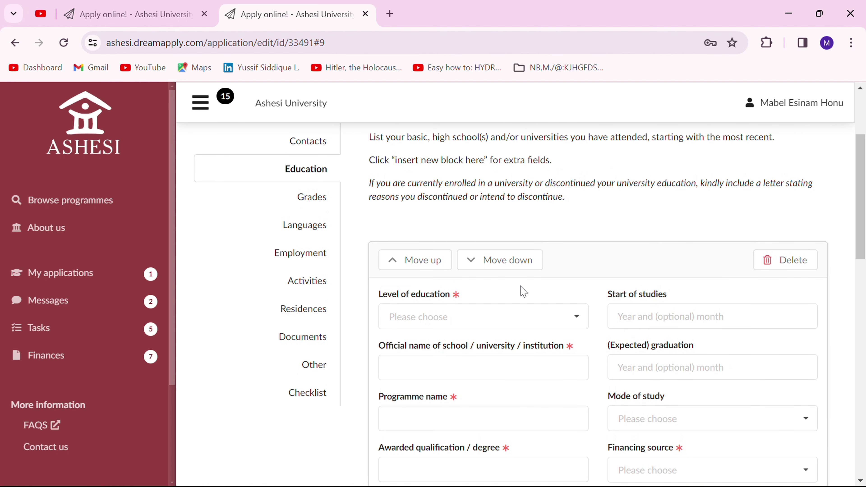
pyautogui.scroll(-2, 460, 408)
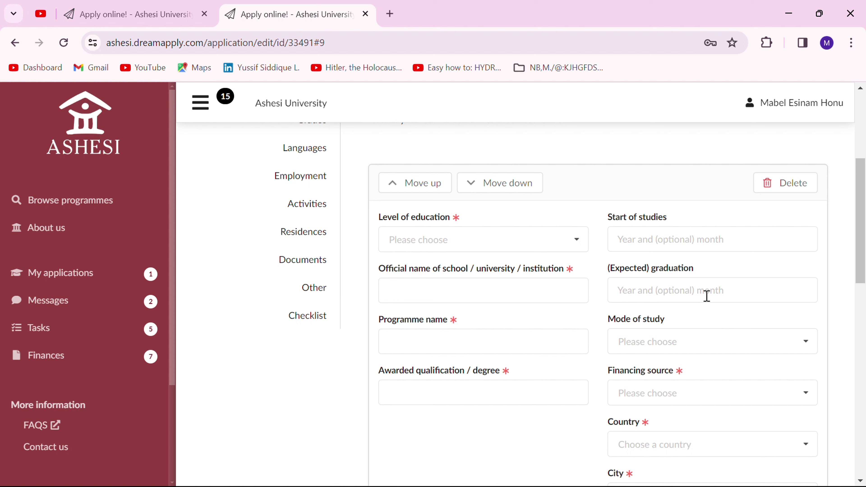
# Examine the Financing source options in the qualification block without choosing one
pyautogui.scroll(-2, 707, 295)
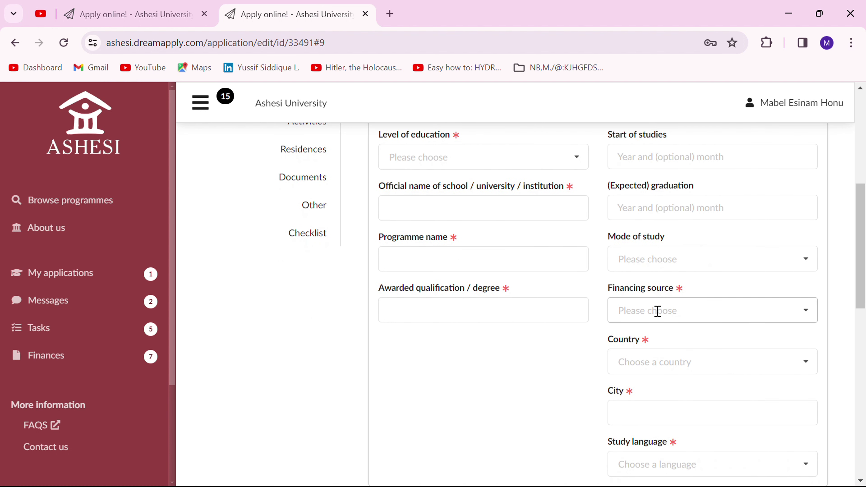
pyautogui.click(658, 311)
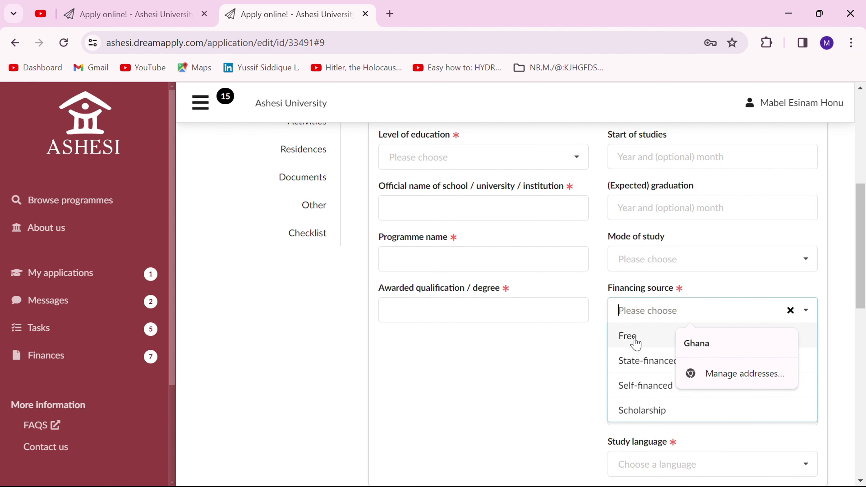
pyautogui.click(567, 369)
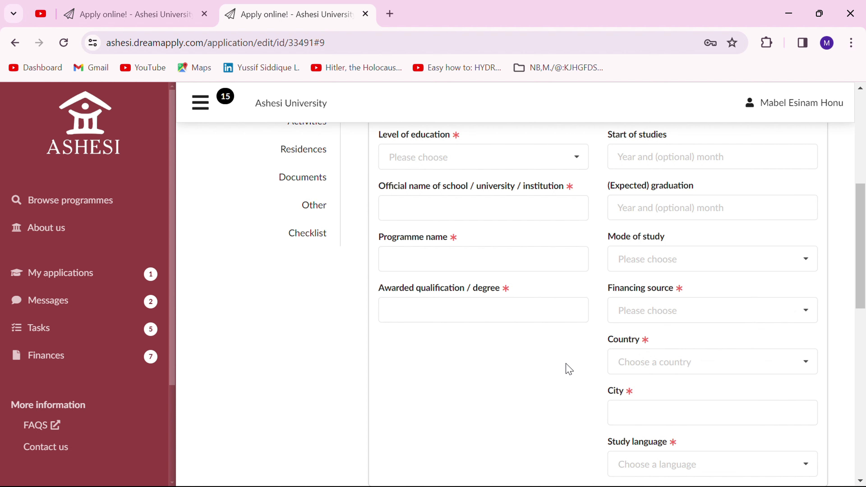
# Insert a second qualification block below the first one on the Education page
pyautogui.scroll(-4, 630, 408)
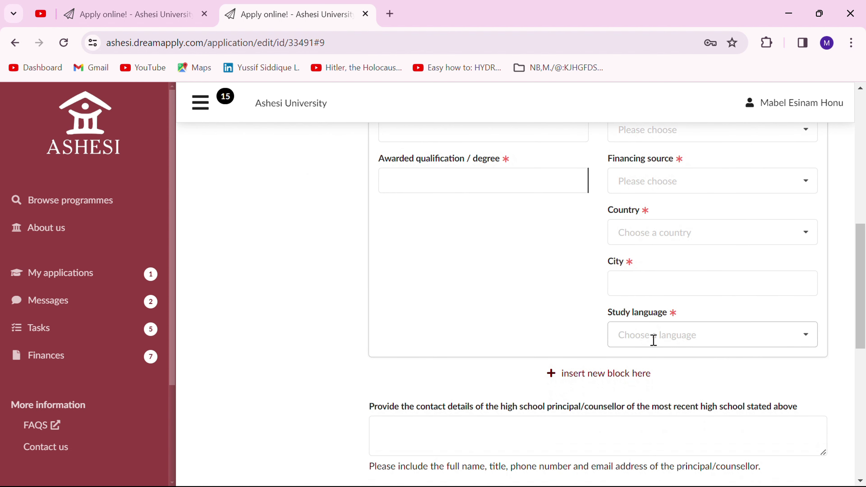
pyautogui.scroll(-1, 658, 341)
pyautogui.scroll(3, 657, 348)
pyautogui.scroll(-2, 658, 348)
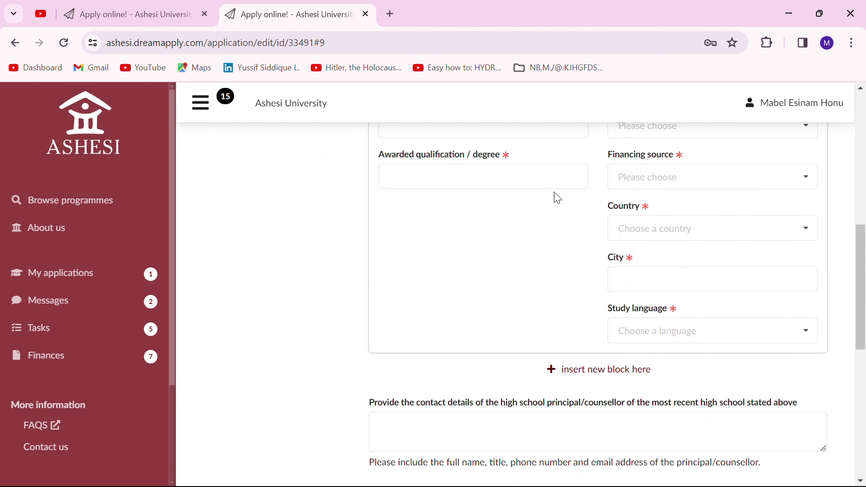
pyautogui.click(565, 370)
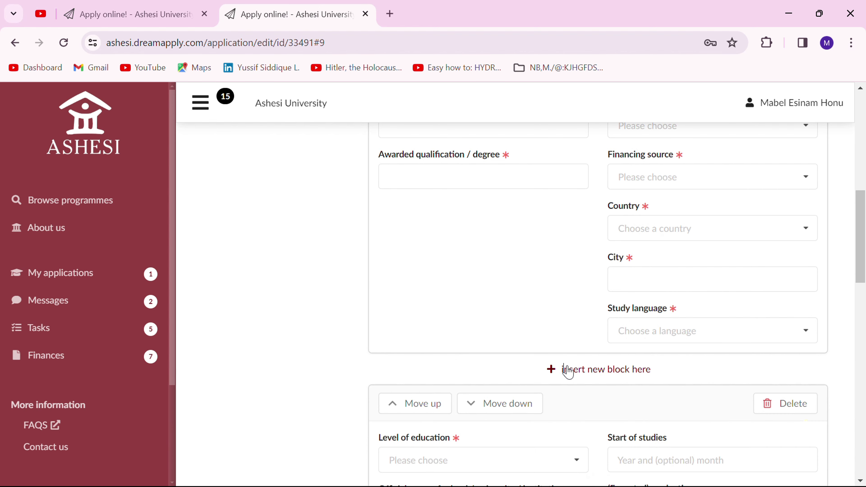
pyautogui.scroll(-5, 645, 389)
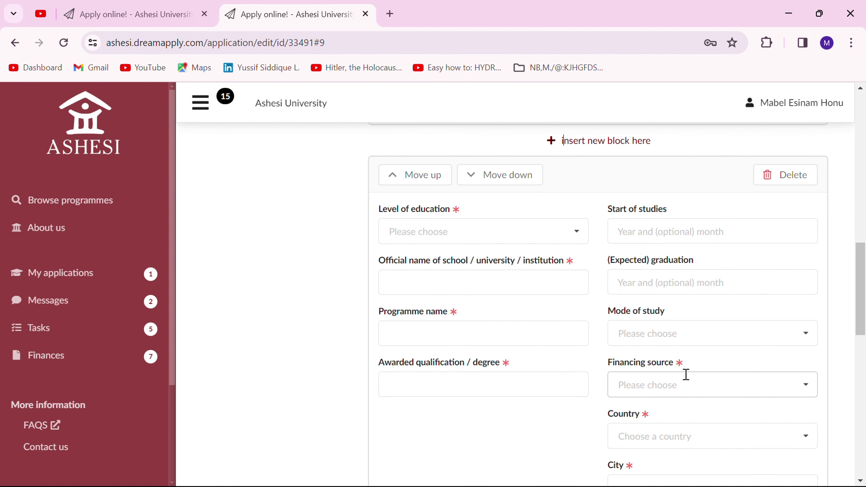
# Examine the remaining Education questions on principal contact details, scholastic honours, dismissal or suspension, and other universities applied to
pyautogui.scroll(-8, 469, 290)
pyautogui.scroll(-1, 474, 296)
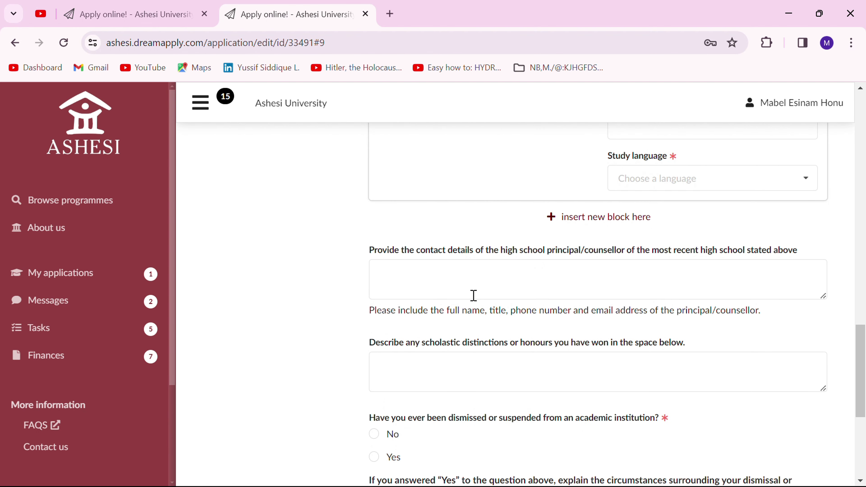
pyautogui.scroll(-1, 471, 290)
pyautogui.scroll(1, 470, 293)
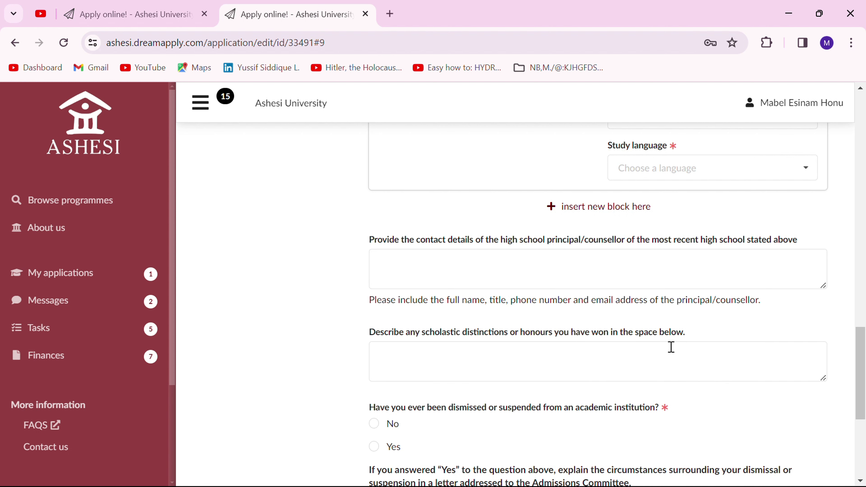
pyautogui.scroll(-3, 715, 375)
pyautogui.scroll(1, 716, 380)
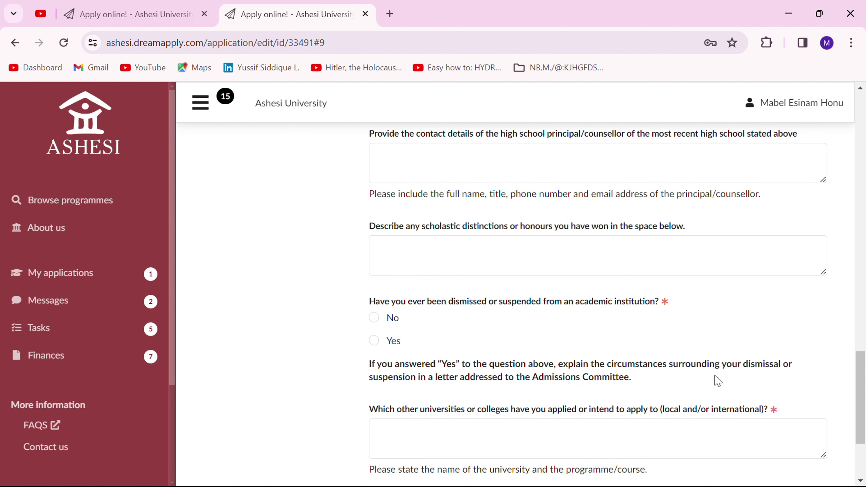
pyautogui.scroll(-1, 718, 381)
pyautogui.scroll(1, 717, 380)
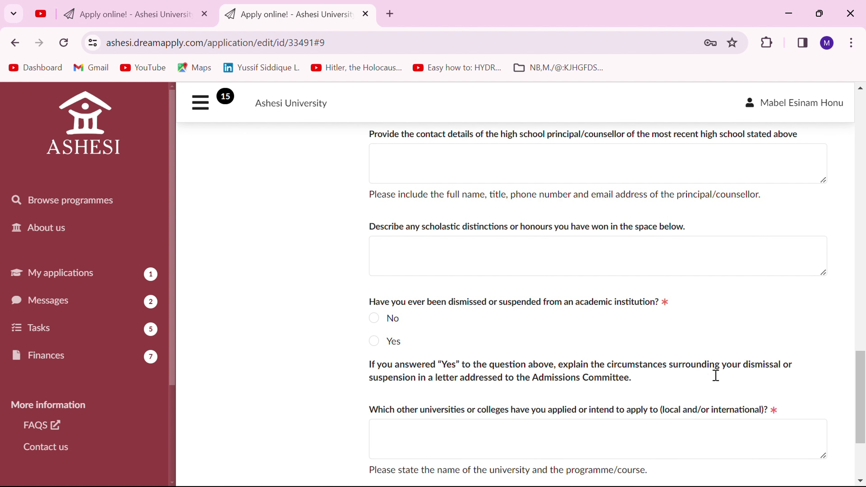
pyautogui.scroll(-2, 716, 375)
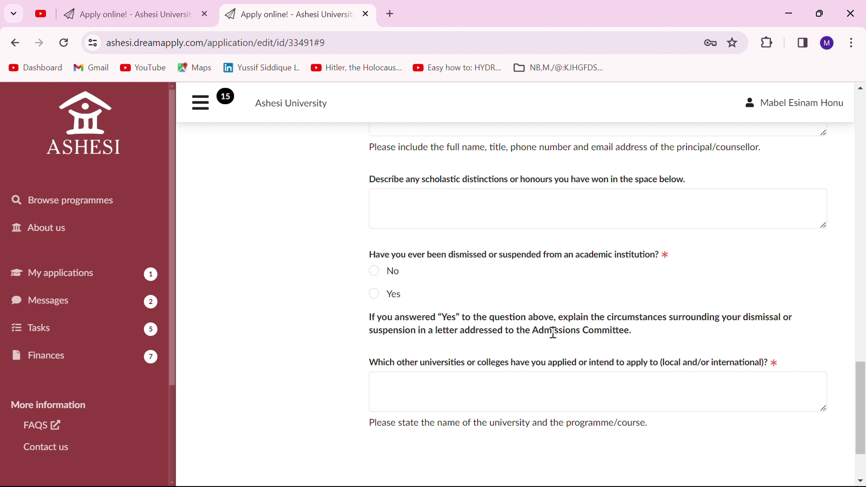
pyautogui.scroll(-1, 553, 333)
pyautogui.scroll(-1, 552, 332)
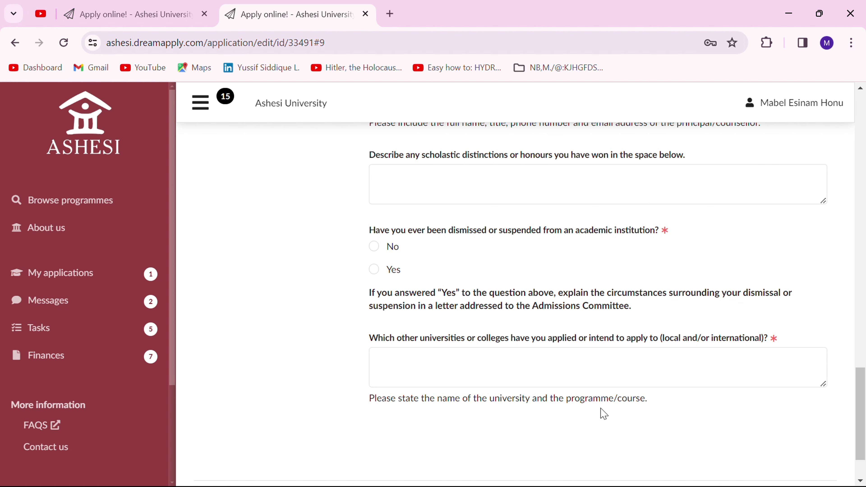
pyautogui.scroll(-2, 687, 438)
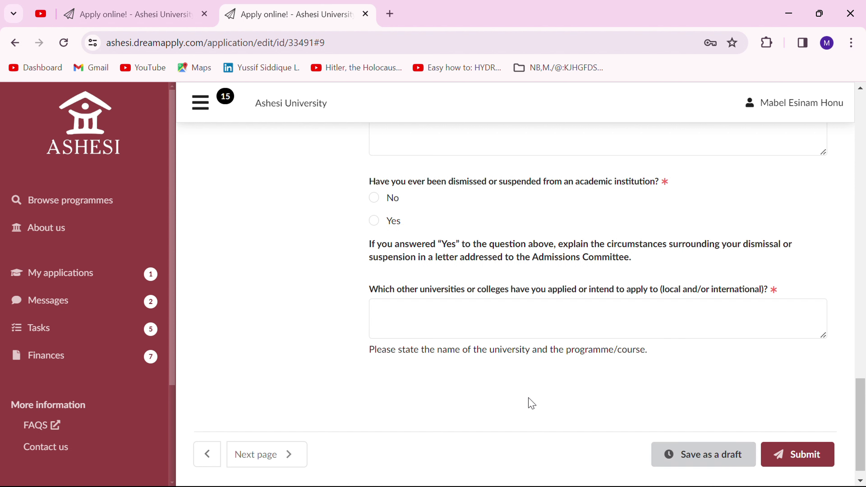
# Go to the Grades page, dismiss the notice and examine the examination instructions and Type of Exam options
pyautogui.click(261, 453)
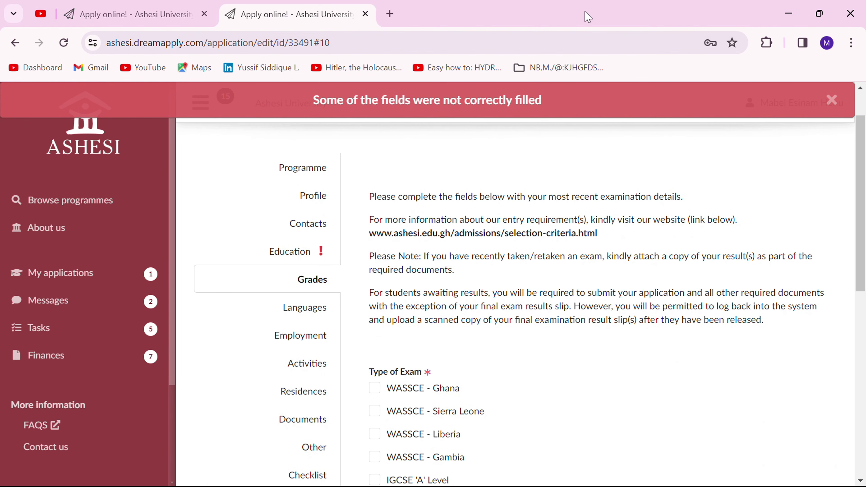
pyautogui.click(832, 100)
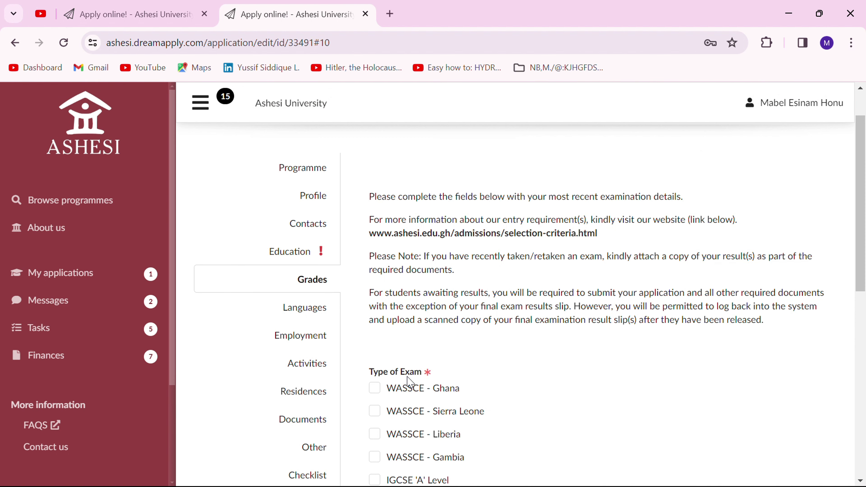
pyautogui.scroll(-1, 407, 382)
pyautogui.scroll(1, 385, 234)
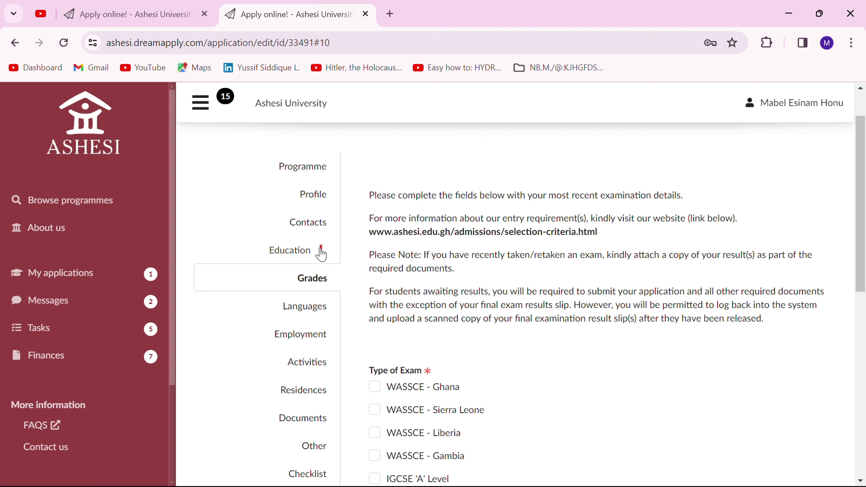
pyautogui.scroll(-2, 365, 361)
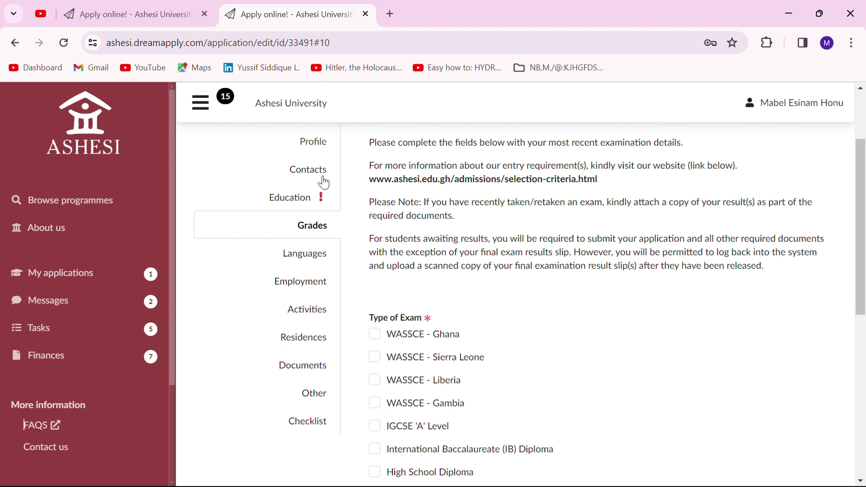
pyautogui.scroll(1, 367, 170)
pyautogui.scroll(-1, 368, 170)
pyautogui.scroll(-1, 453, 276)
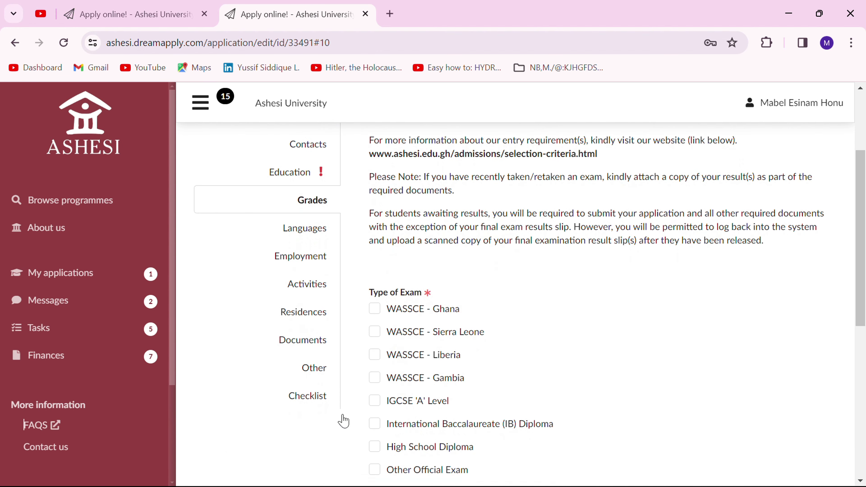
# Examine the Exam Center, Index Number and Exam Date fields on the Grades page
pyautogui.scroll(-5, 464, 387)
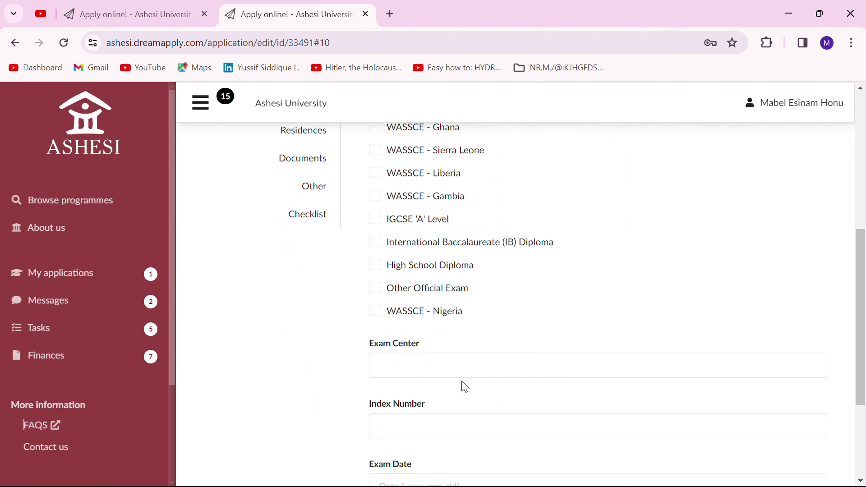
pyautogui.scroll(1, 463, 386)
pyautogui.scroll(-3, 453, 452)
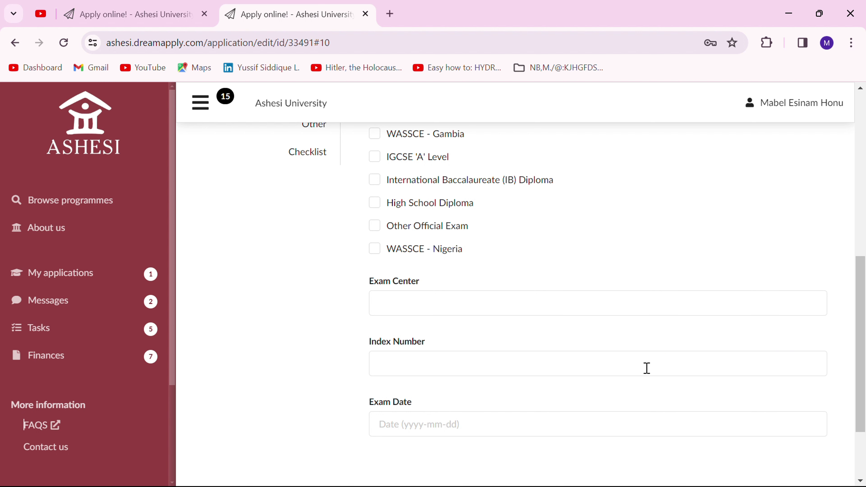
pyautogui.scroll(-3, 647, 368)
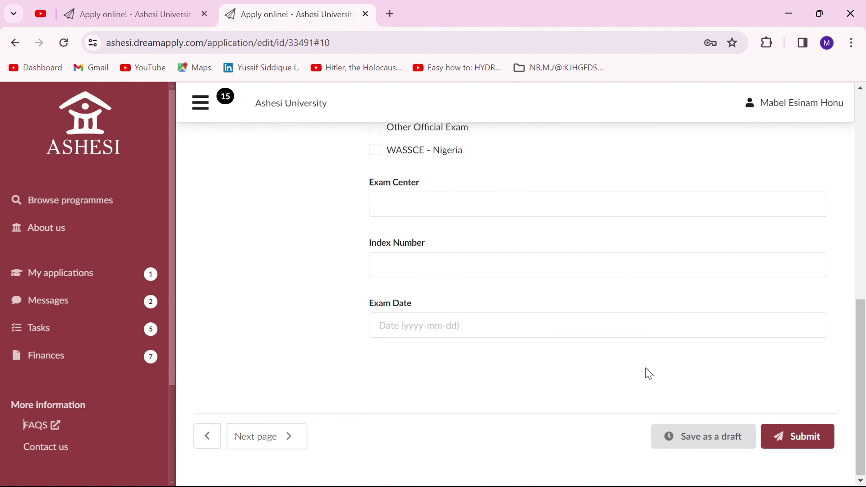
pyautogui.scroll(1, 532, 359)
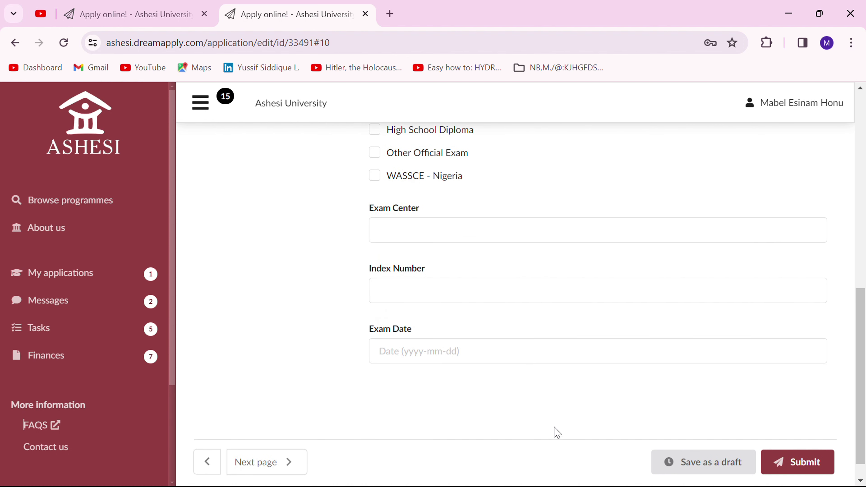
# Go to the Languages page and examine the Native language options without choosing one
pyautogui.click(266, 463)
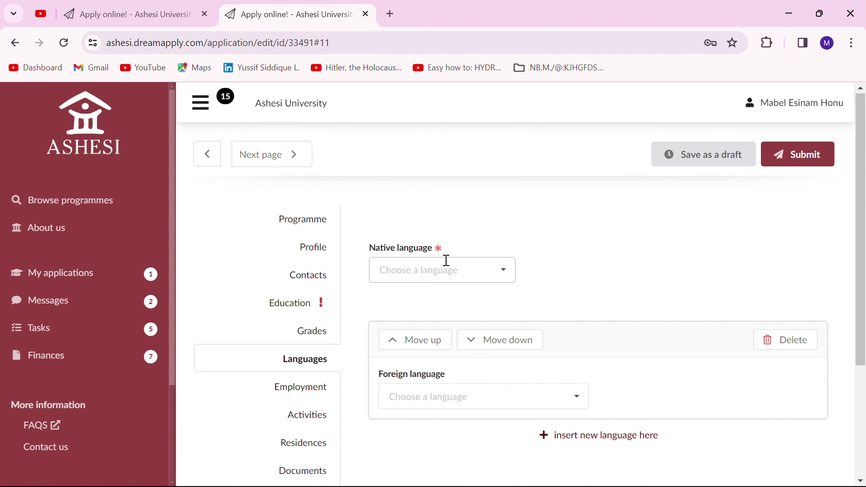
pyautogui.scroll(-3, 444, 261)
pyautogui.scroll(1, 446, 265)
pyautogui.scroll(1, 448, 266)
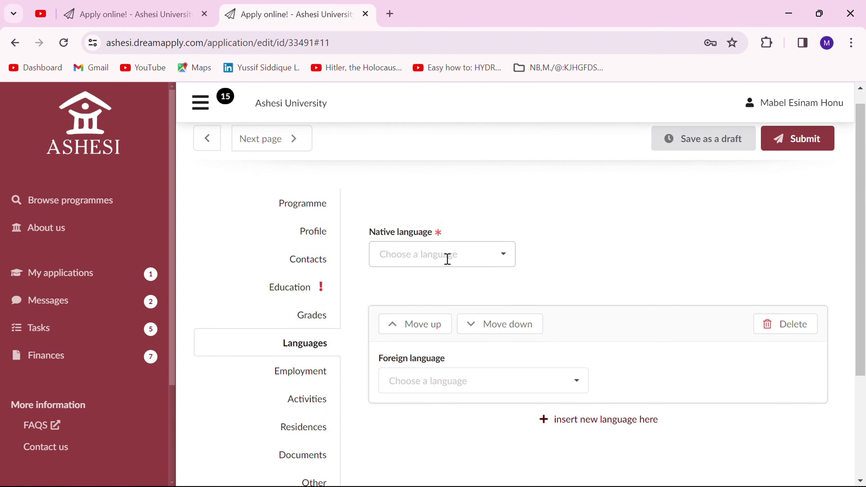
pyautogui.click(494, 262)
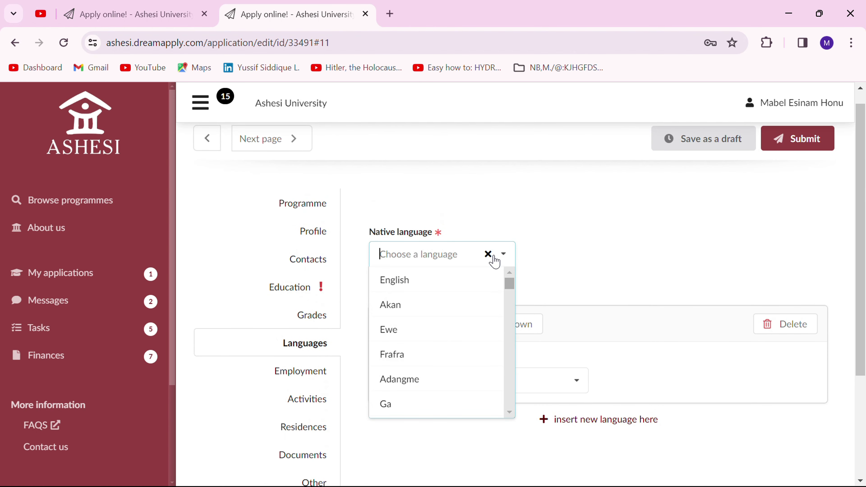
pyautogui.scroll(-5, 457, 360)
pyautogui.scroll(-10, 459, 360)
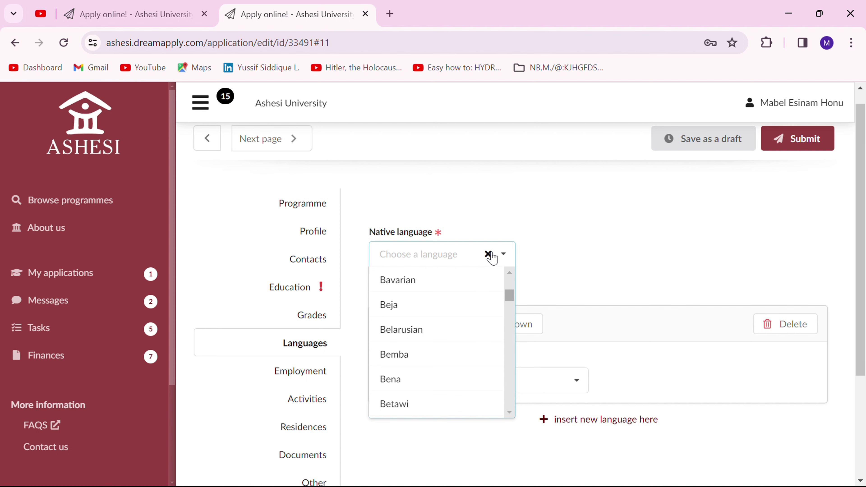
pyautogui.click(552, 263)
# Check the Foreign language options and insert a second foreign language block
pyautogui.scroll(-2, 500, 375)
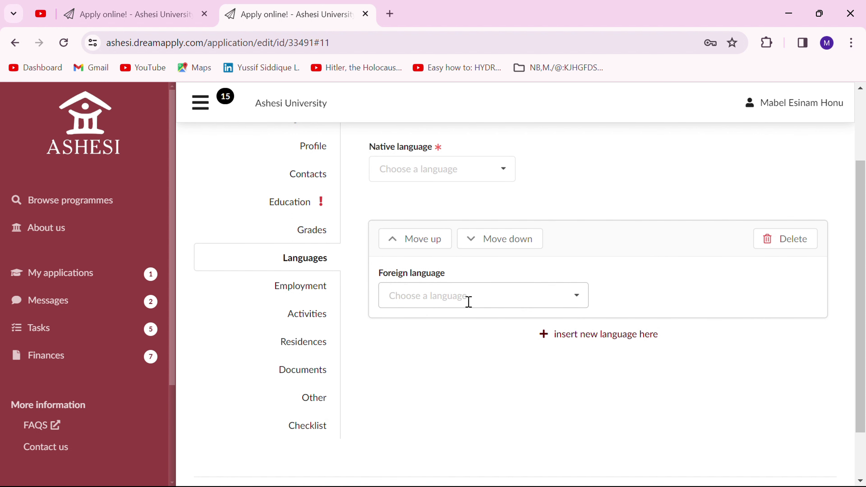
pyautogui.click(510, 294)
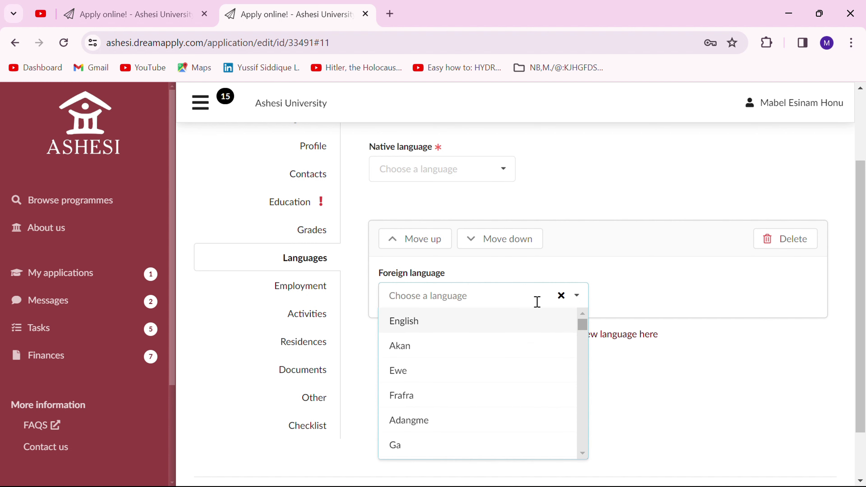
pyautogui.click(623, 341)
pyautogui.scroll(-3, 621, 341)
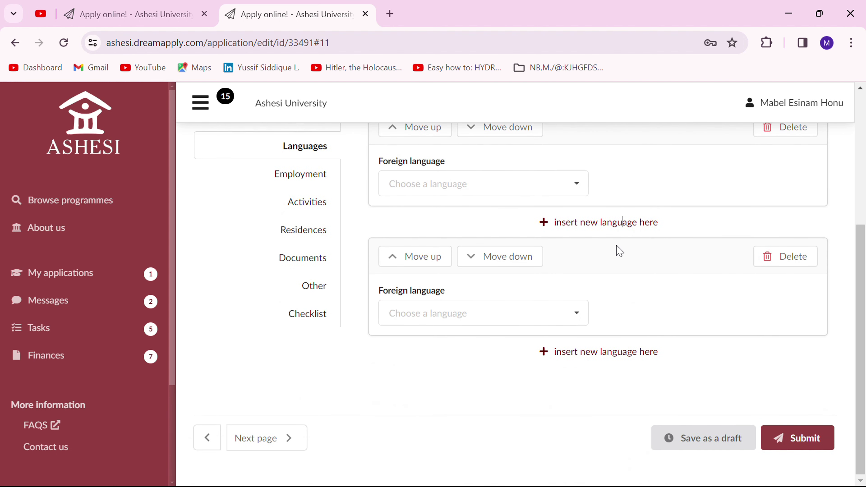
# Go to the Employment page and examine the job history instructions and the Level of responsibility options without choosing one
pyautogui.click(253, 452)
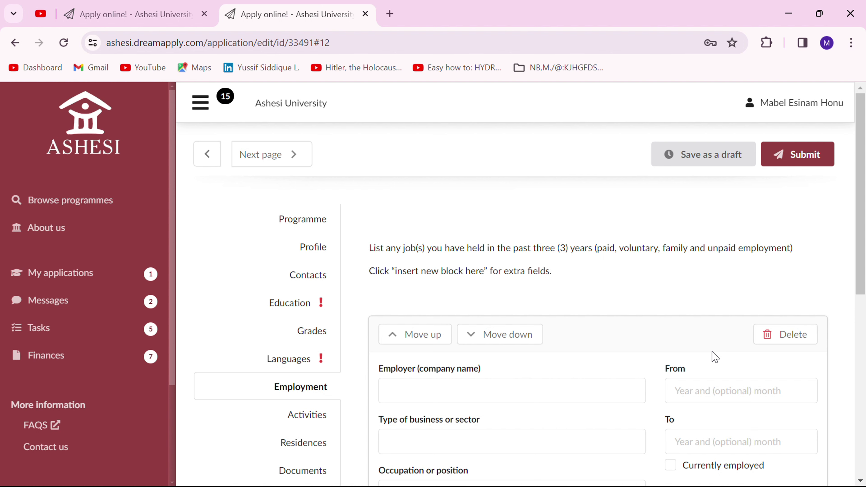
pyautogui.scroll(-4, 528, 374)
pyautogui.scroll(4, 527, 373)
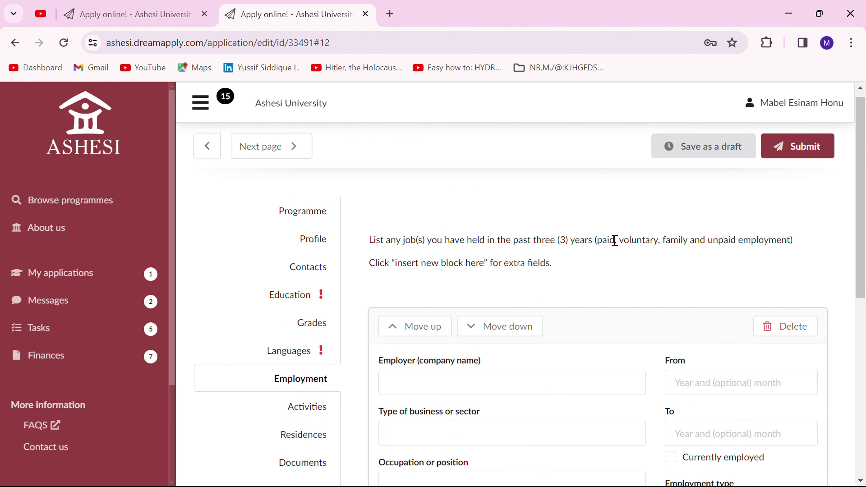
pyautogui.scroll(-3, 535, 379)
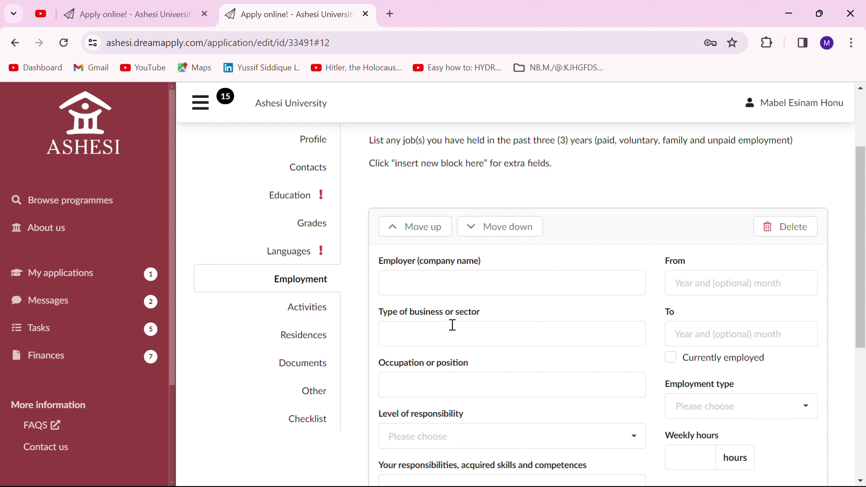
pyautogui.scroll(-2, 475, 339)
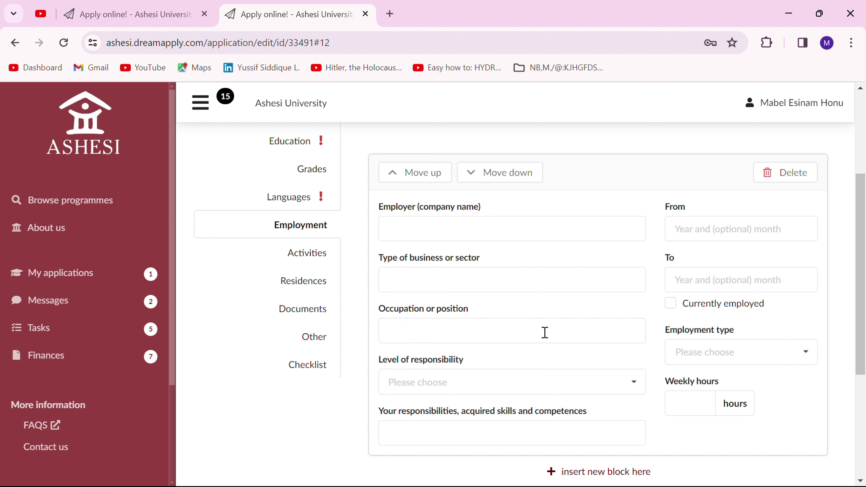
pyautogui.click(457, 392)
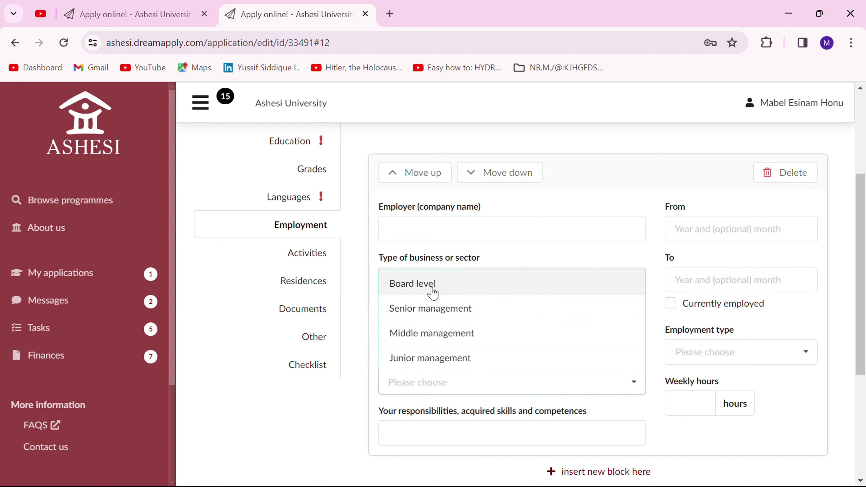
pyautogui.click(300, 463)
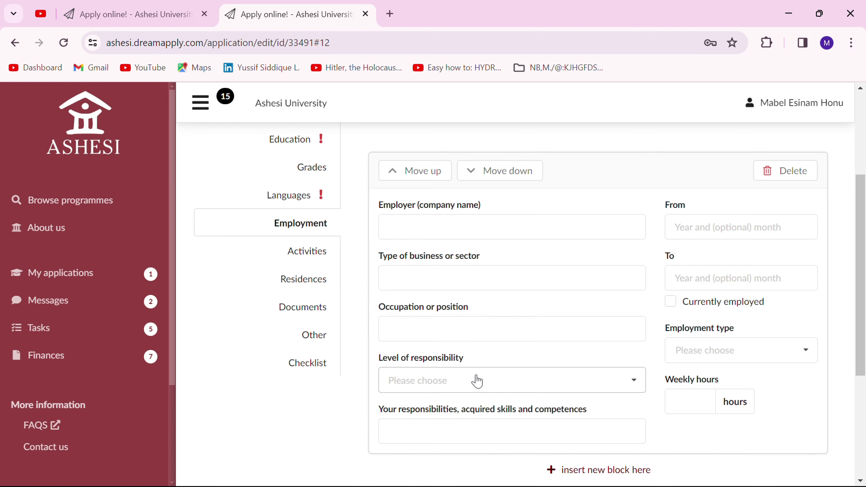
# Examine the remaining employment block fields, including dates, employment type and weekly hours, and the required question on the career hoped for
pyautogui.scroll(-2, 476, 380)
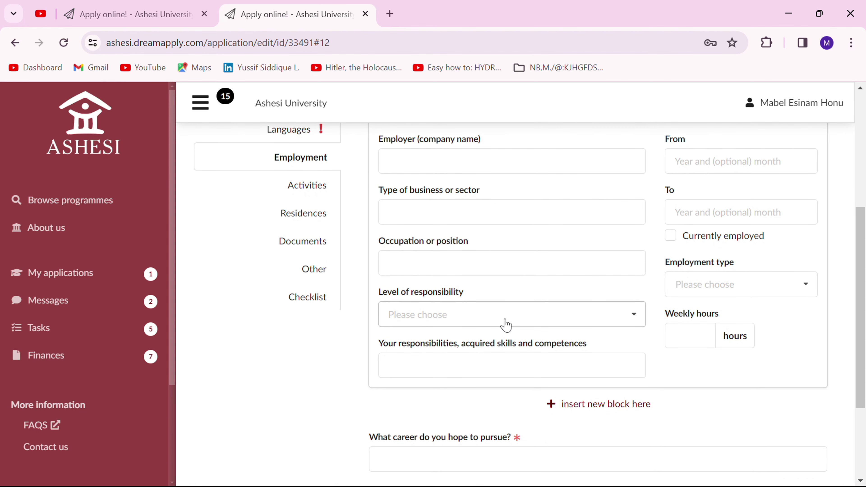
pyautogui.scroll(1, 353, 401)
pyautogui.scroll(1, 353, 400)
pyautogui.scroll(-1, 353, 401)
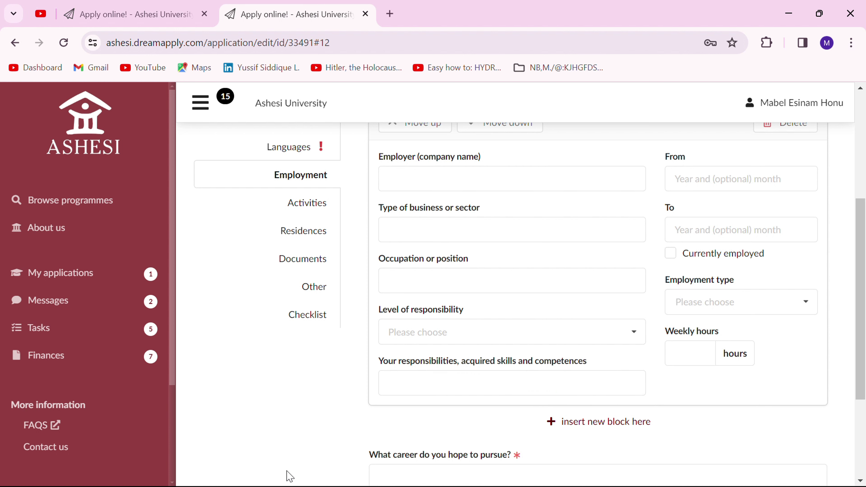
pyautogui.scroll(1, 325, 314)
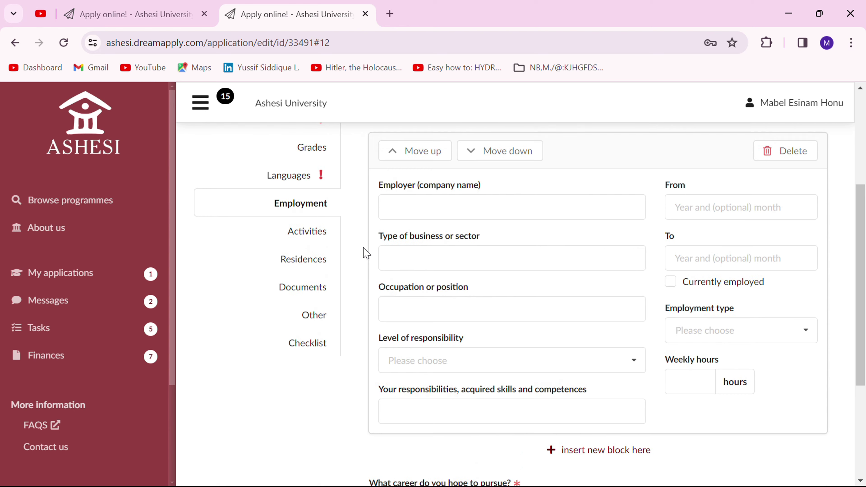
pyautogui.scroll(-1, 366, 253)
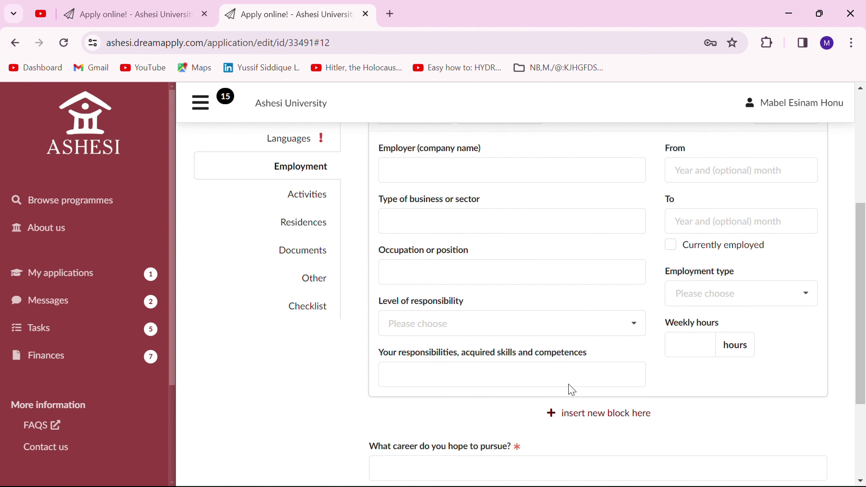
pyautogui.scroll(-1, 557, 281)
pyautogui.scroll(2, 557, 281)
pyautogui.scroll(-2, 557, 282)
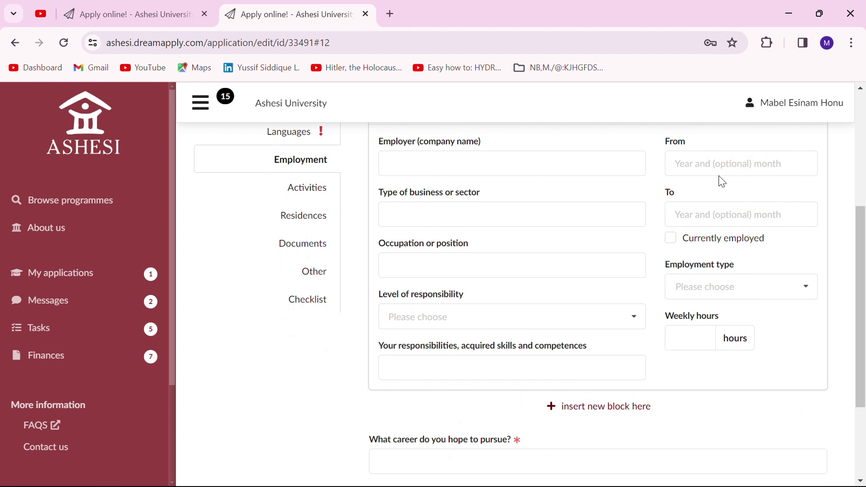
pyautogui.scroll(-3, 762, 372)
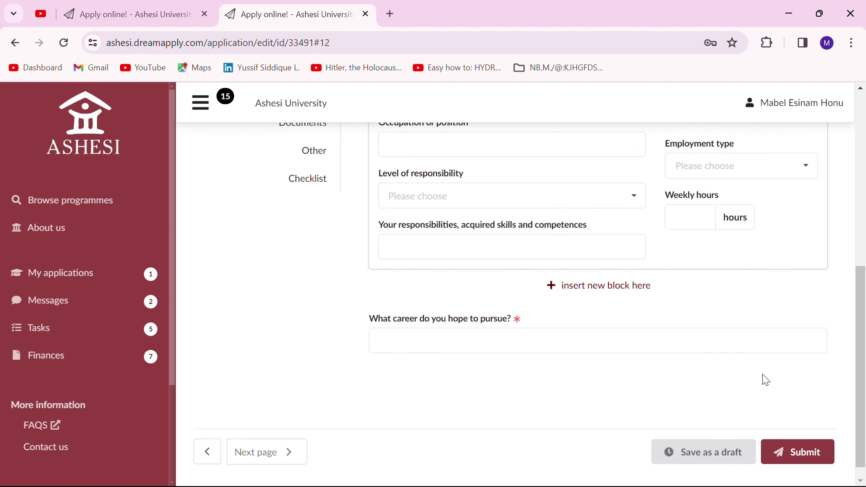
pyautogui.scroll(6, 763, 379)
pyautogui.scroll(-6, 763, 374)
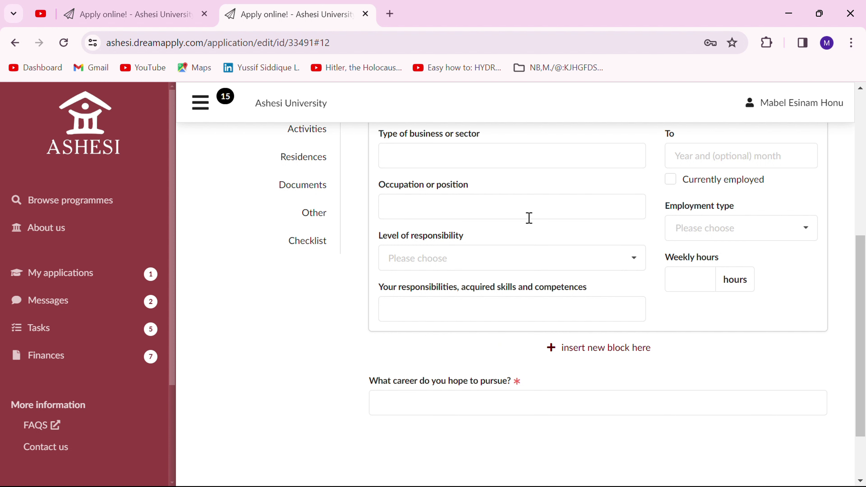
pyautogui.scroll(-1, 585, 393)
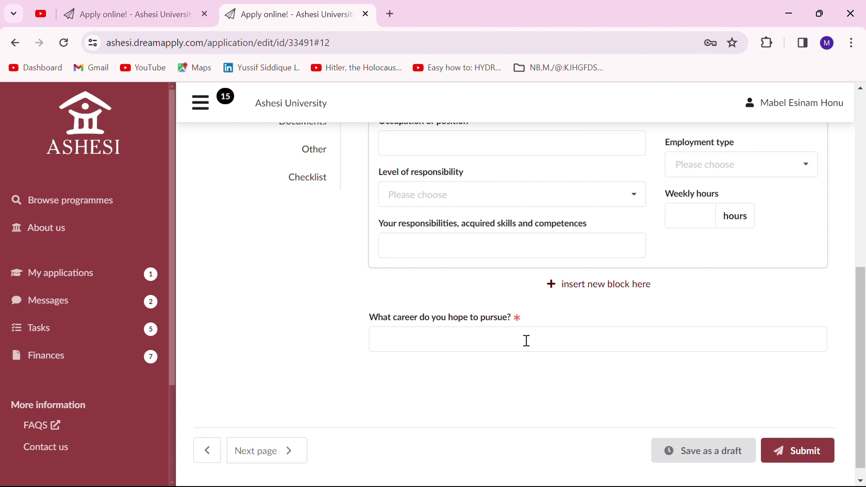
pyautogui.scroll(-1, 328, 346)
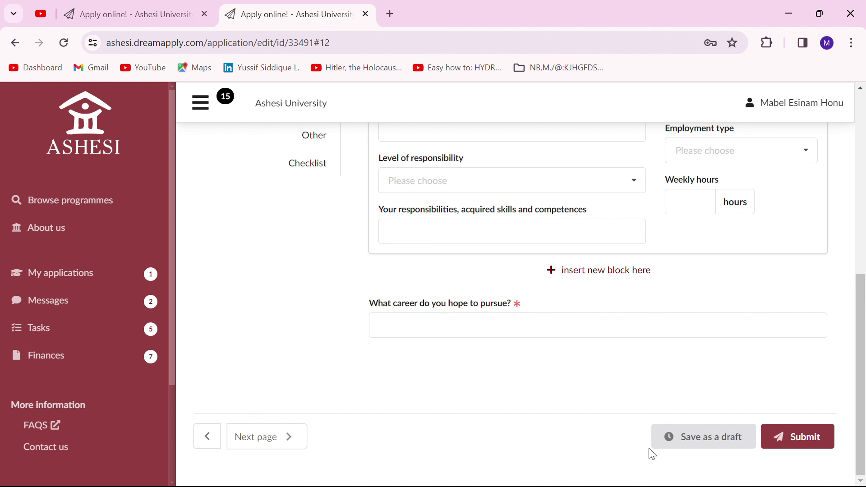
# Try to save the application as a draft, continuing to the Activities page and dismissing the notice
pyautogui.click(673, 446)
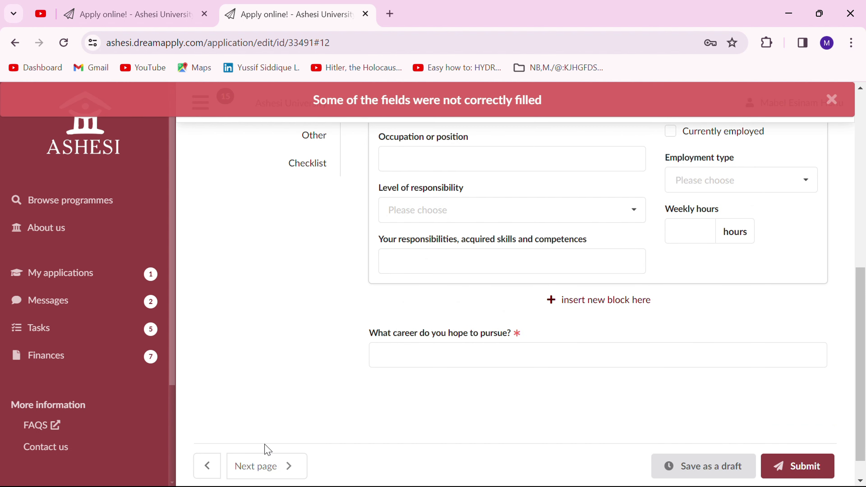
pyautogui.click(261, 468)
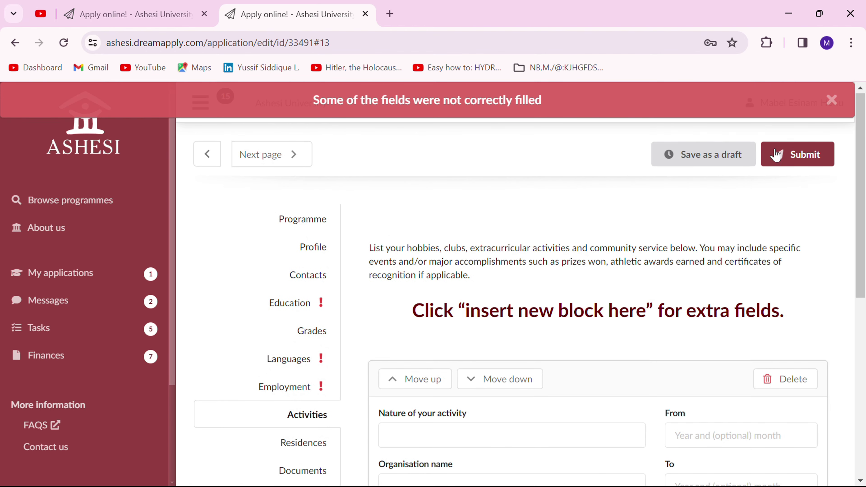
pyautogui.click(828, 104)
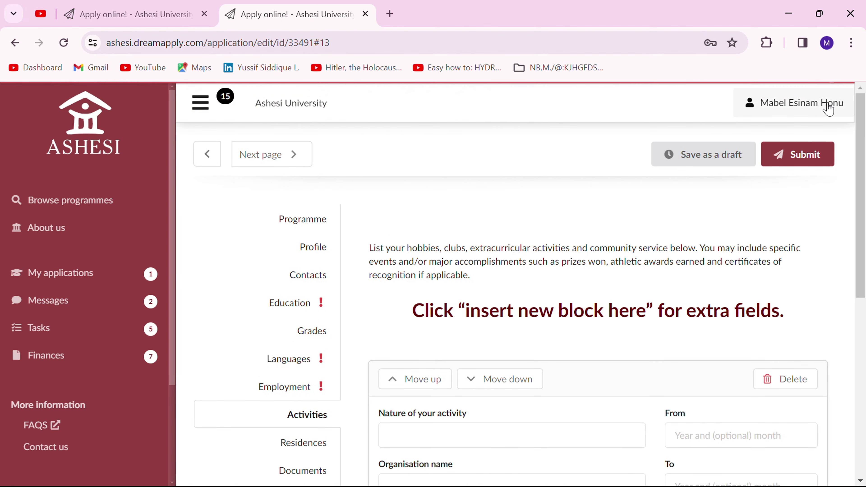
# Examine the instructions on hobbies, clubs and community service and the activity block's nature, organisation and date fields
pyautogui.scroll(-2, 501, 336)
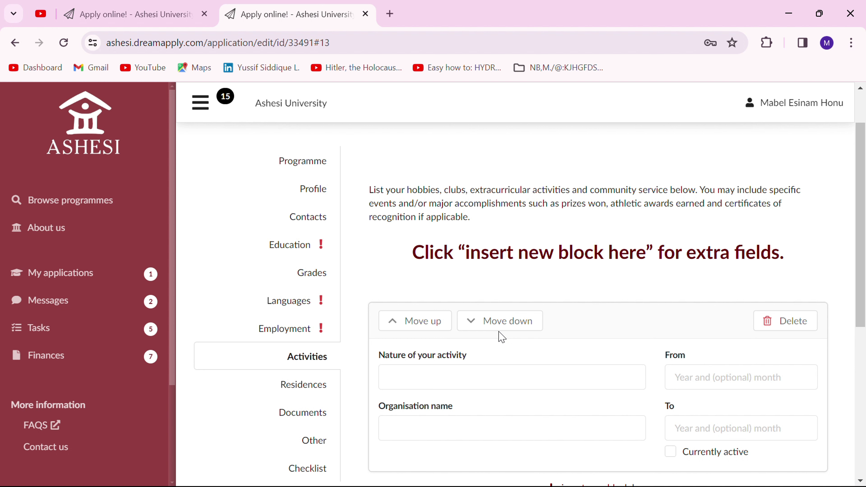
pyautogui.scroll(-1, 501, 337)
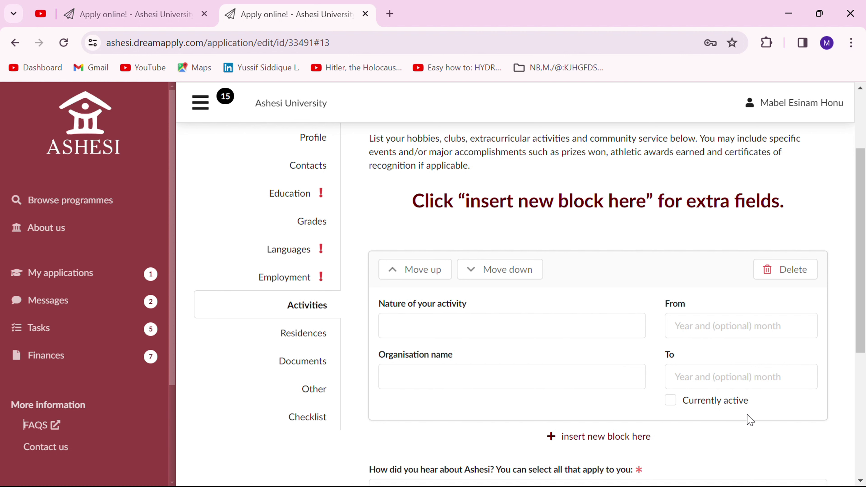
pyautogui.scroll(1, 739, 436)
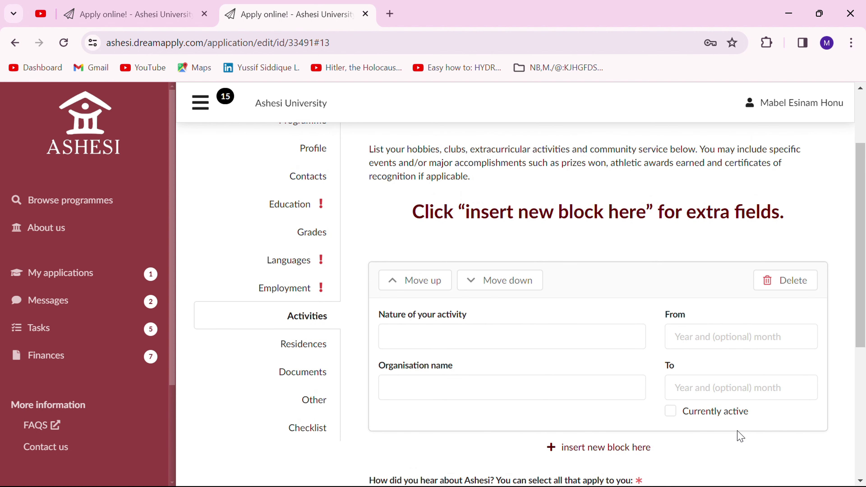
pyautogui.scroll(1, 740, 435)
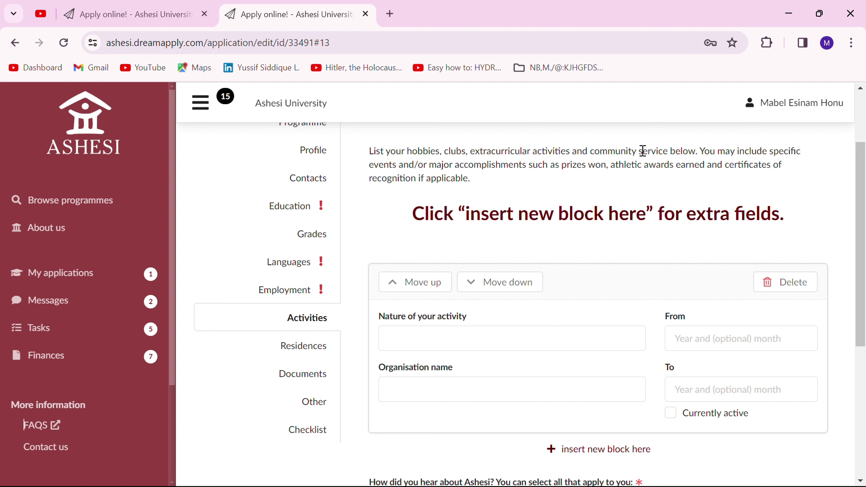
pyautogui.scroll(3, 547, 197)
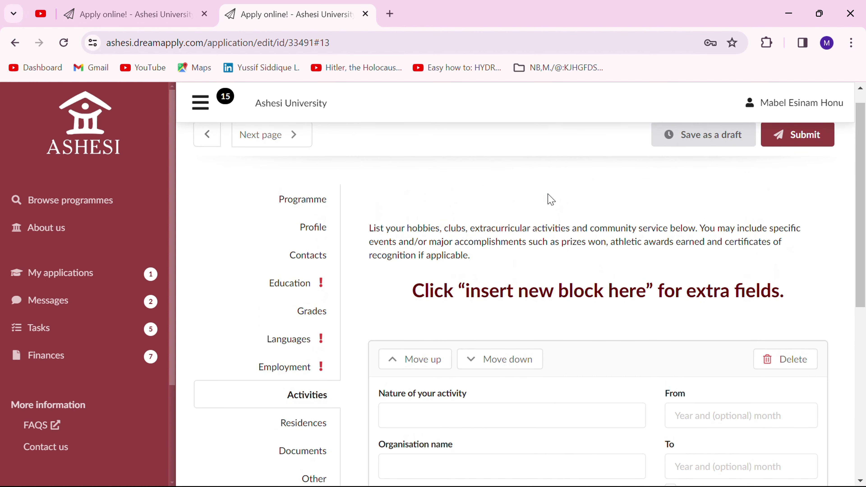
pyautogui.scroll(-2, 551, 199)
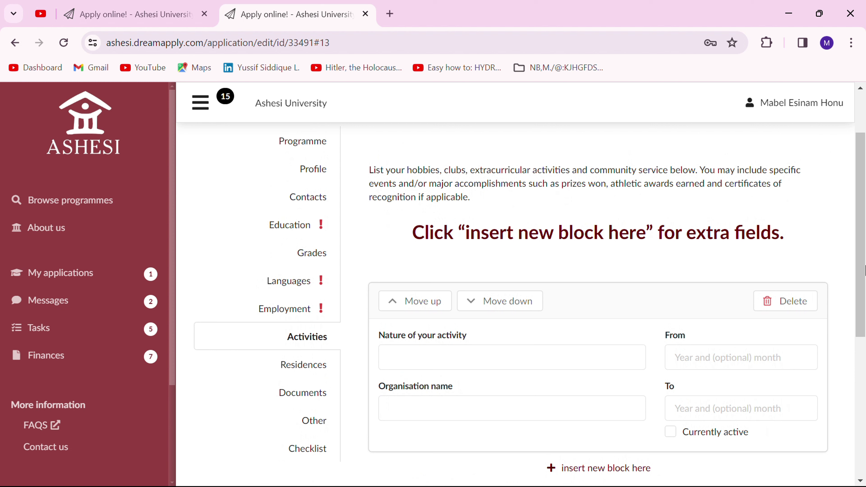
# Examine the questions on how the applicant heard about Ashesi and on attendance at Ashesi sponsored high school events
pyautogui.scroll(-3, 703, 238)
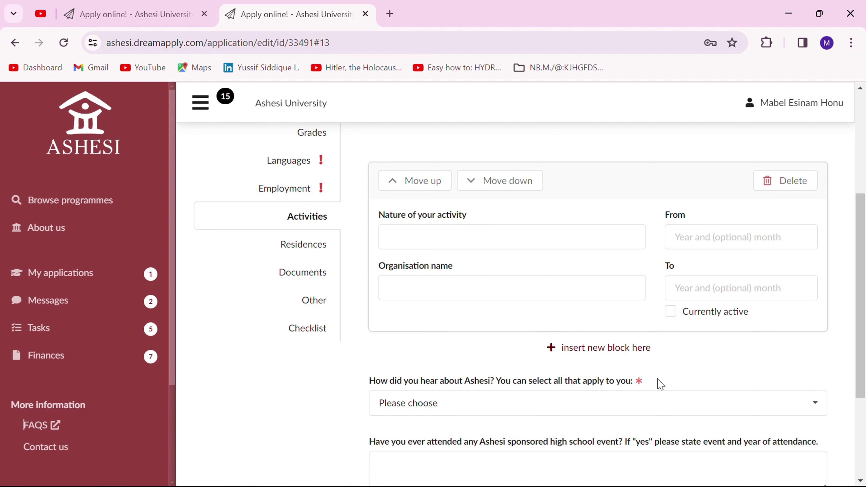
pyautogui.scroll(-3, 522, 403)
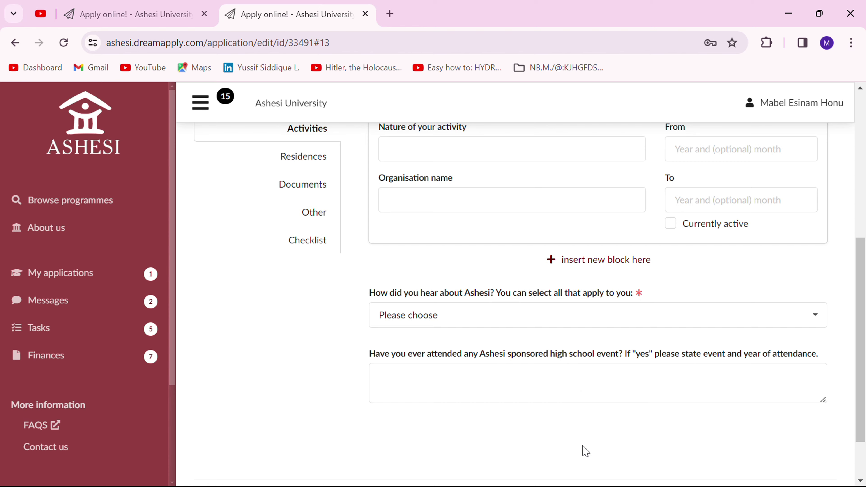
pyautogui.scroll(-2, 585, 451)
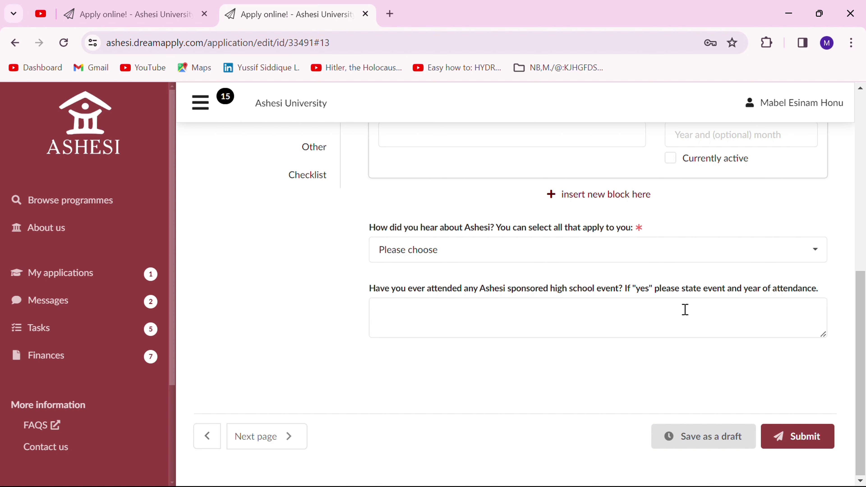
# Go to the Residences page and insert a new block for a country visited, checking its country, purpose and date fields
pyautogui.click(257, 450)
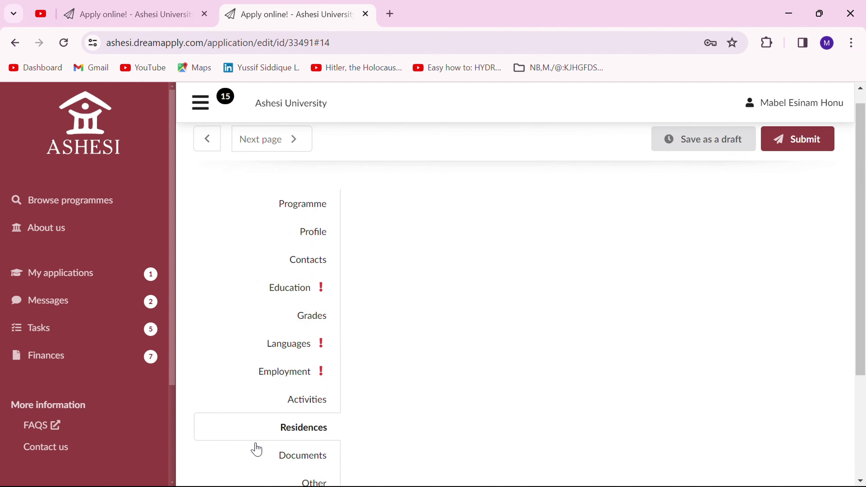
pyautogui.scroll(-3, 566, 294)
pyautogui.scroll(1, 569, 293)
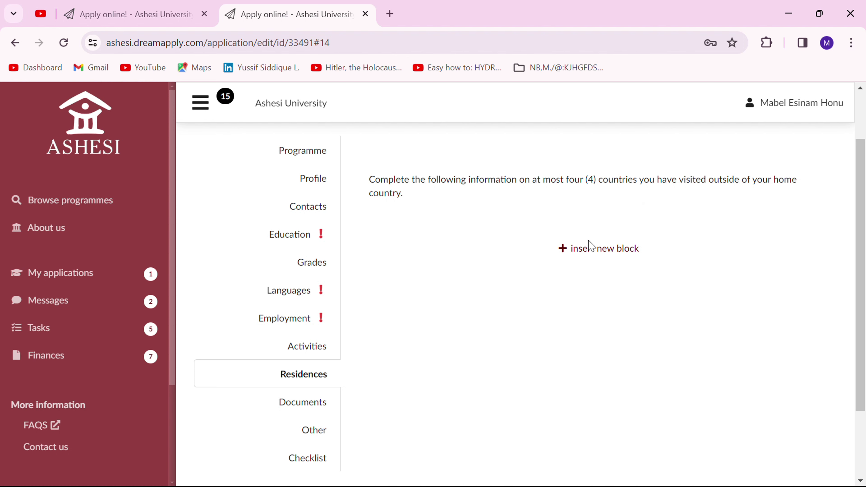
pyautogui.click(583, 249)
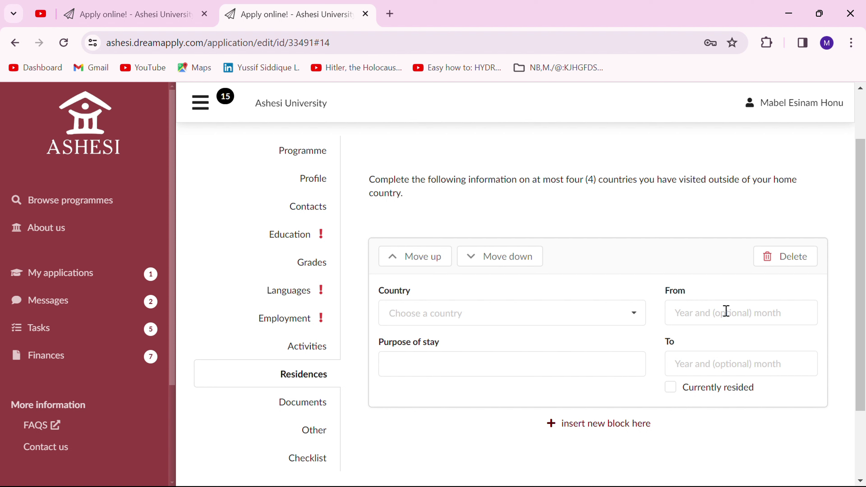
pyautogui.scroll(-1, 730, 402)
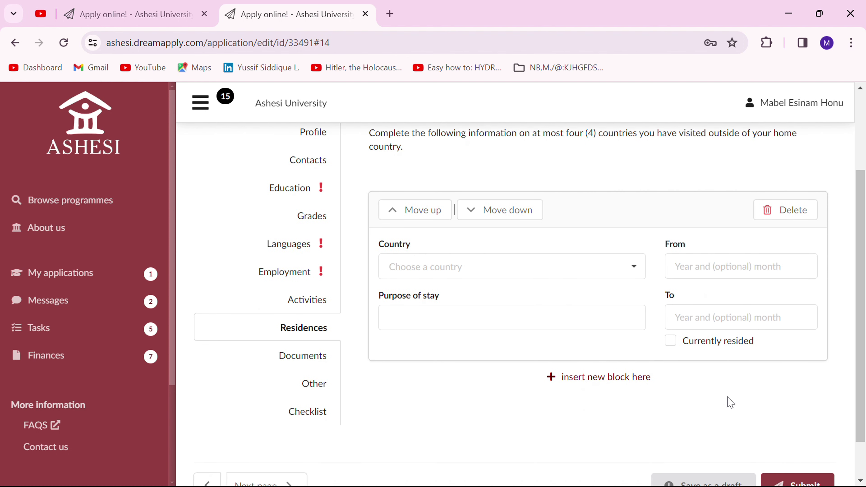
pyautogui.scroll(-1, 729, 402)
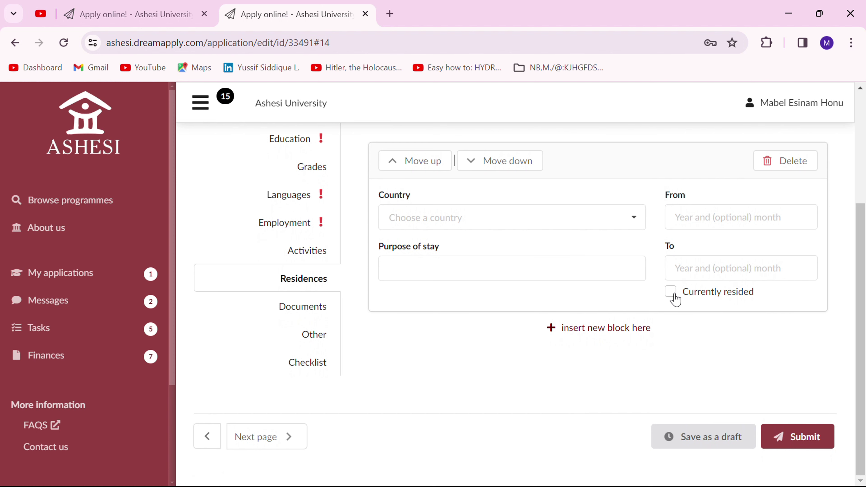
# Go to the Documents page and highlight the checklist item on official result slips of the final examinations completed
pyautogui.click(255, 436)
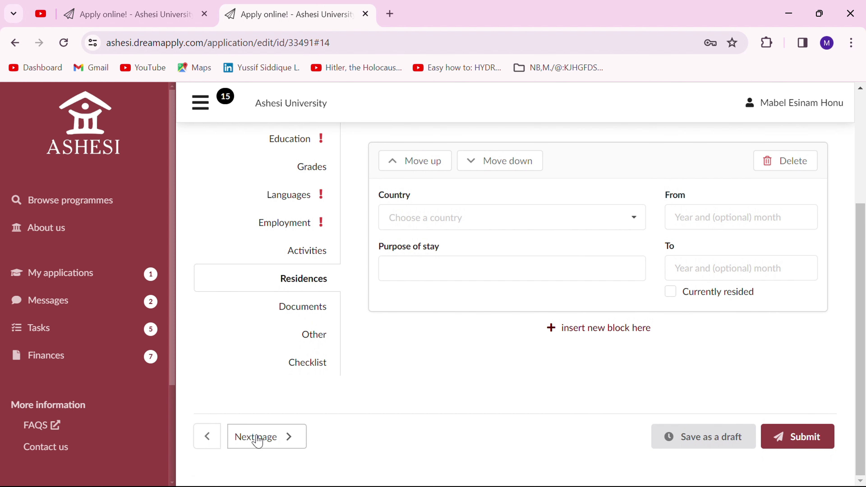
pyautogui.scroll(-3, 498, 258)
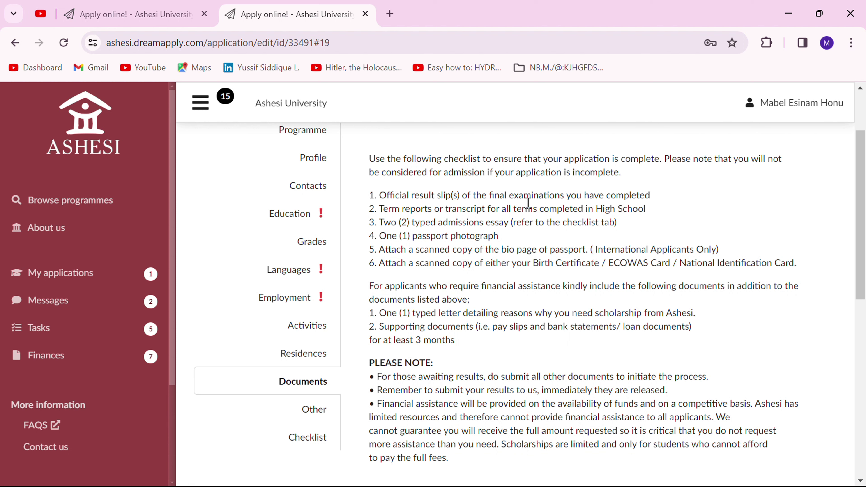
pyautogui.moveTo(380, 196); pyautogui.dragTo(659, 196)
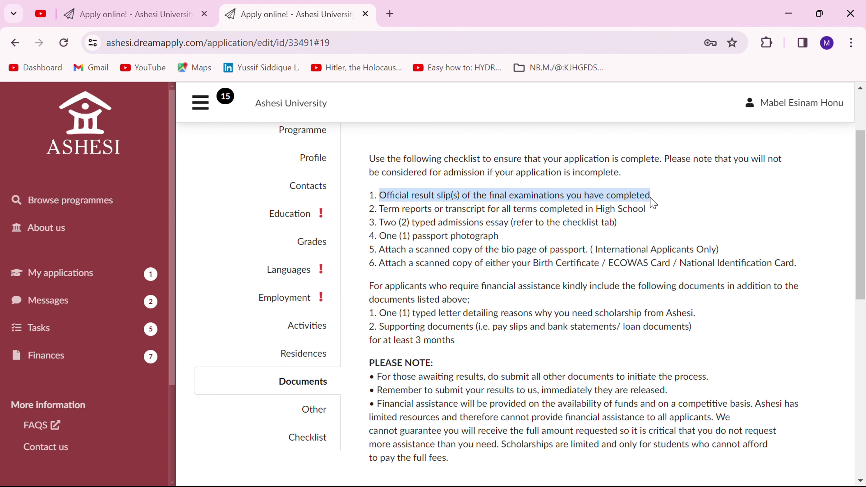
# Highlight the checklist item on term reports or transcripts for all High School terms and review the remaining required documents
pyautogui.scroll(-10, 654, 203)
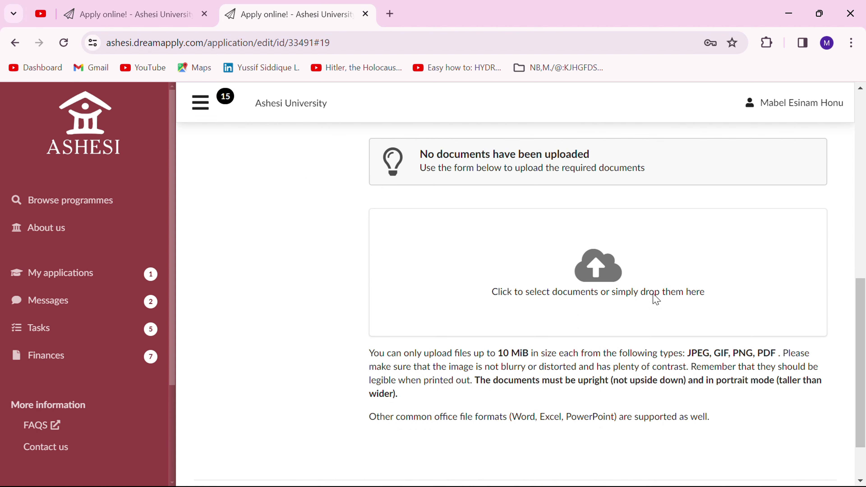
pyautogui.scroll(10, 667, 358)
pyautogui.click(638, 252)
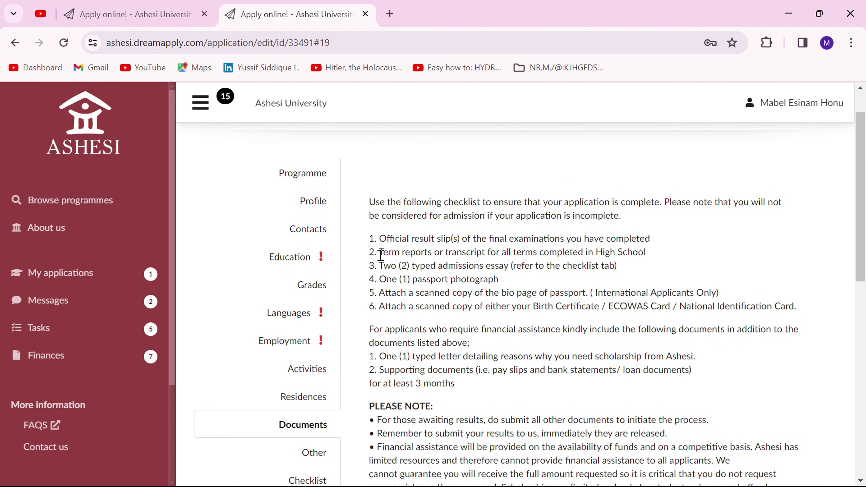
pyautogui.moveTo(380, 253); pyautogui.dragTo(652, 260)
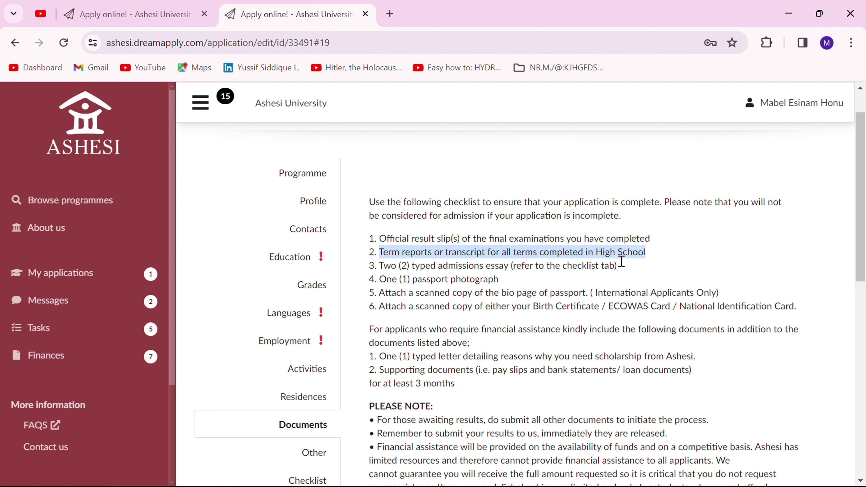
pyautogui.scroll(-1, 625, 323)
pyautogui.scroll(-7, 624, 323)
pyautogui.scroll(7, 599, 332)
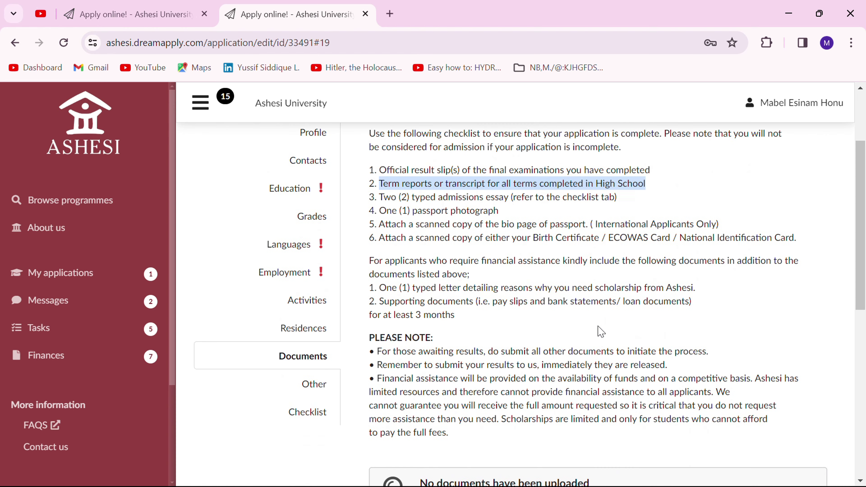
pyautogui.scroll(1, 601, 331)
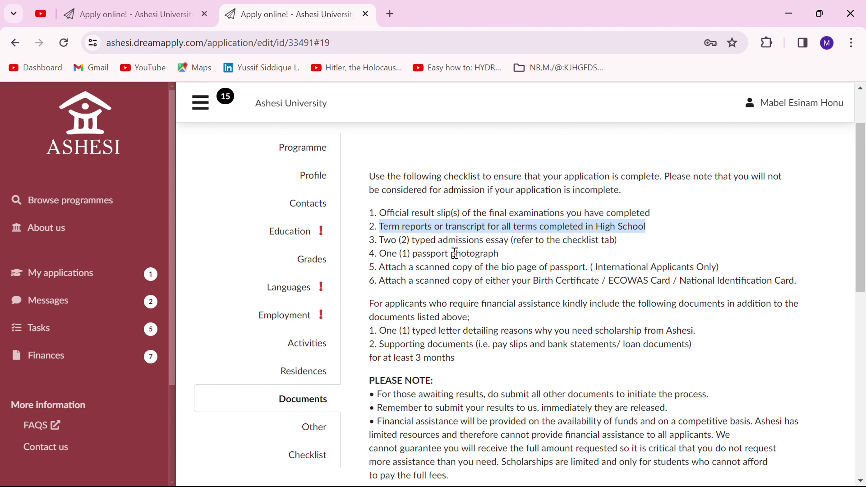
pyautogui.click(537, 255)
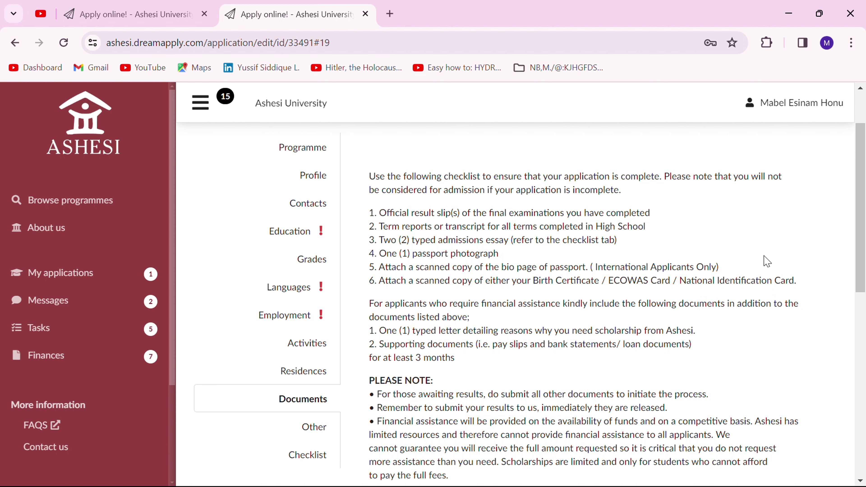
# Examine the additional documents required for financial assistance and the notes on awaiting results and limited scholarships
pyautogui.scroll(-1, 590, 316)
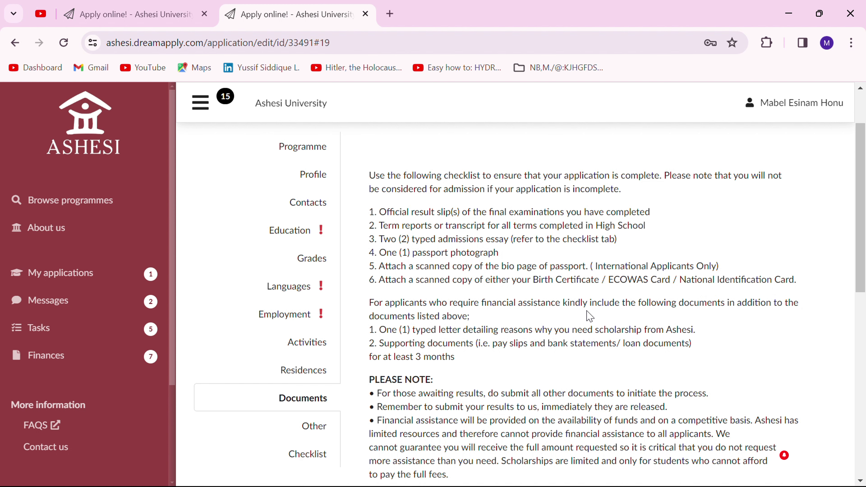
pyautogui.scroll(-2, 590, 316)
pyautogui.scroll(1, 590, 317)
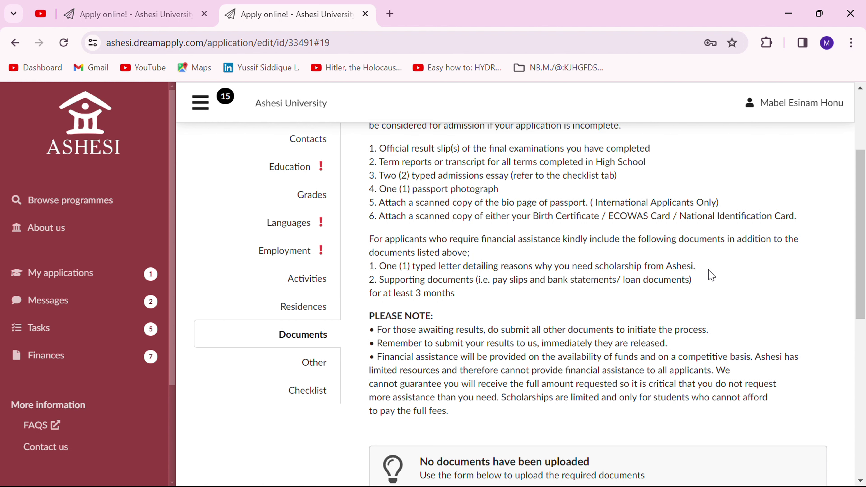
pyautogui.scroll(-5, 709, 274)
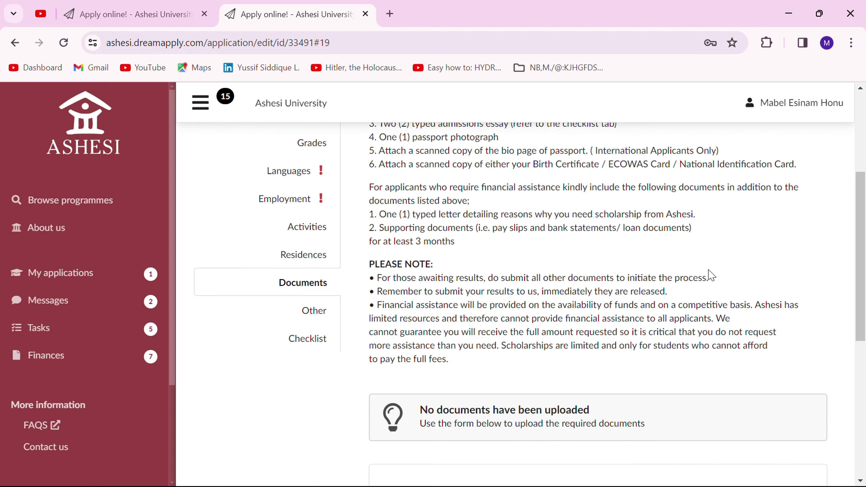
pyautogui.scroll(4, 566, 362)
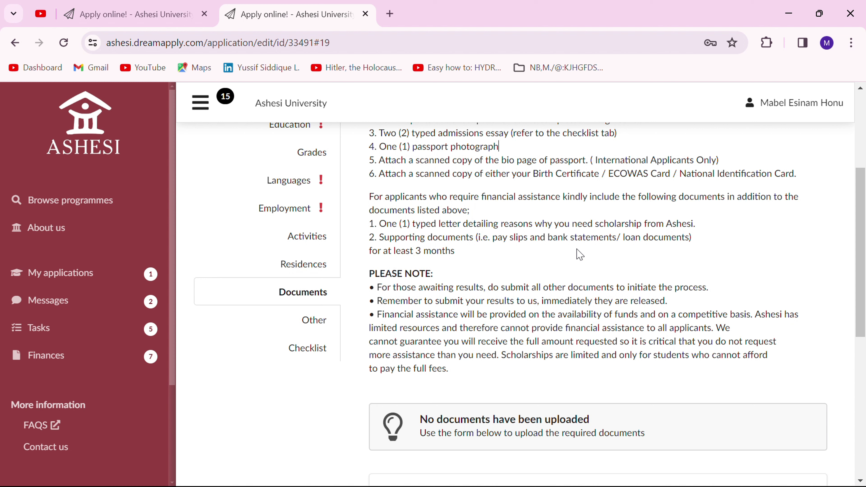
pyautogui.scroll(1, 580, 254)
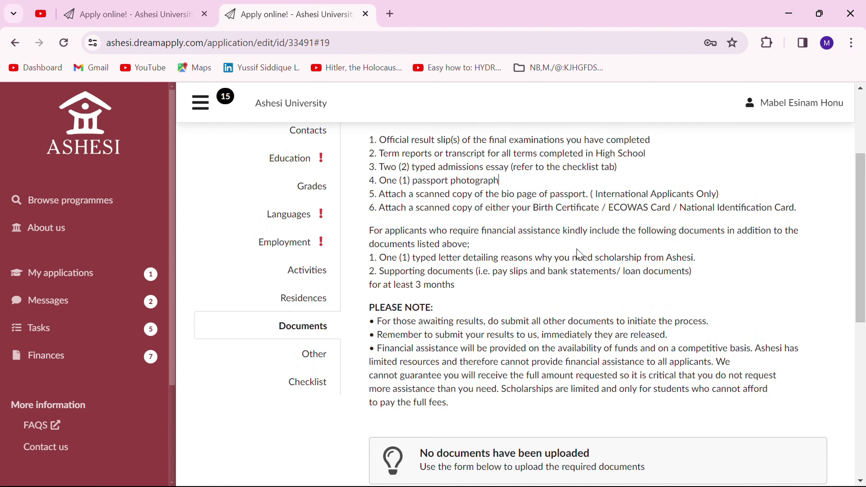
pyautogui.scroll(-2, 579, 254)
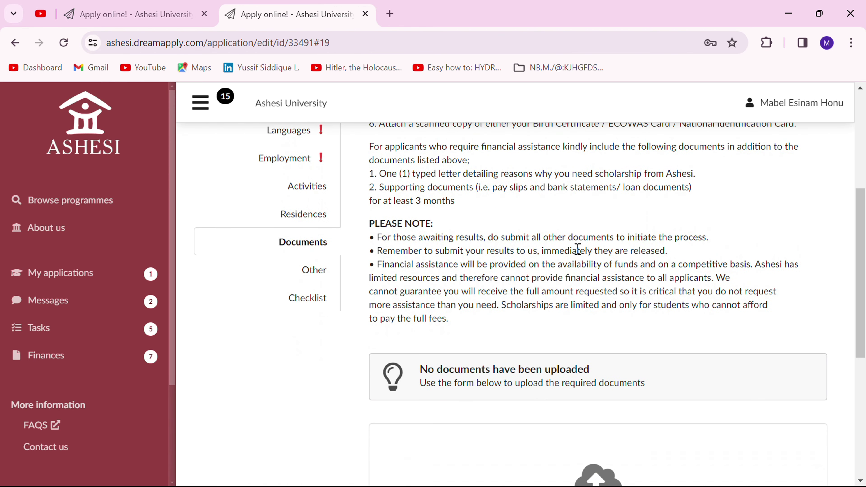
pyautogui.scroll(2, 538, 242)
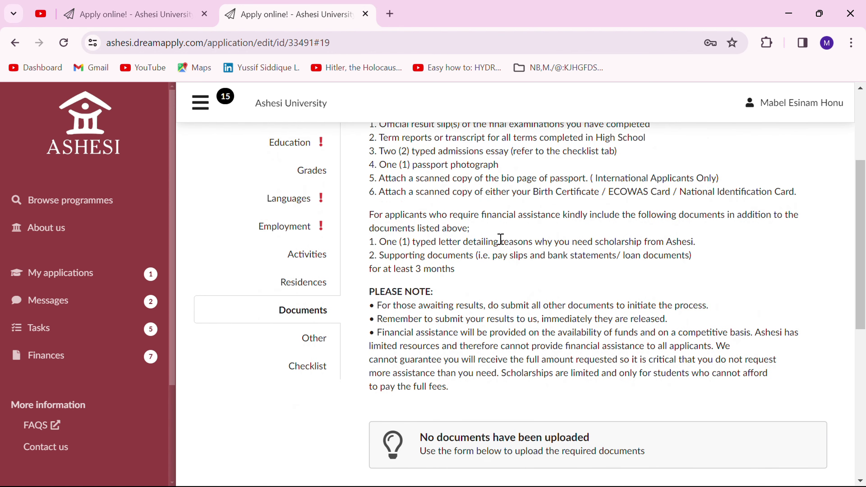
pyautogui.scroll(-1, 501, 244)
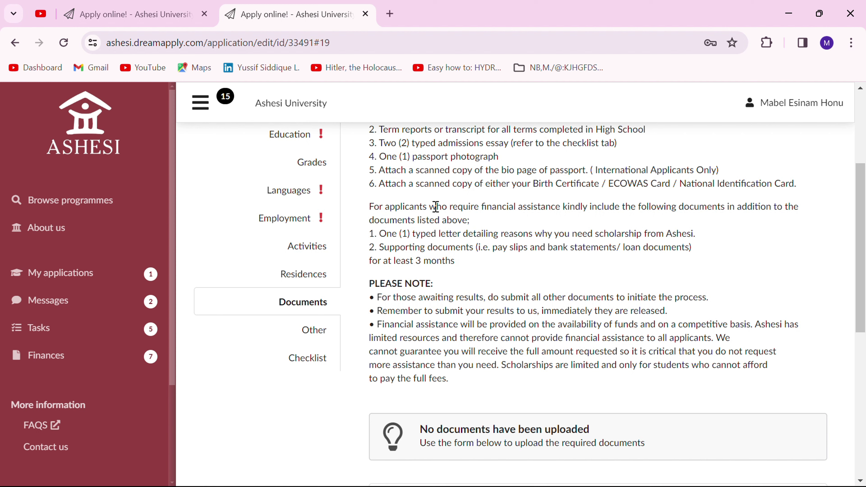
# Collapse the site's navigation sidebar and examine the document upload area with its file size, type and orientation rules
pyautogui.click(198, 112)
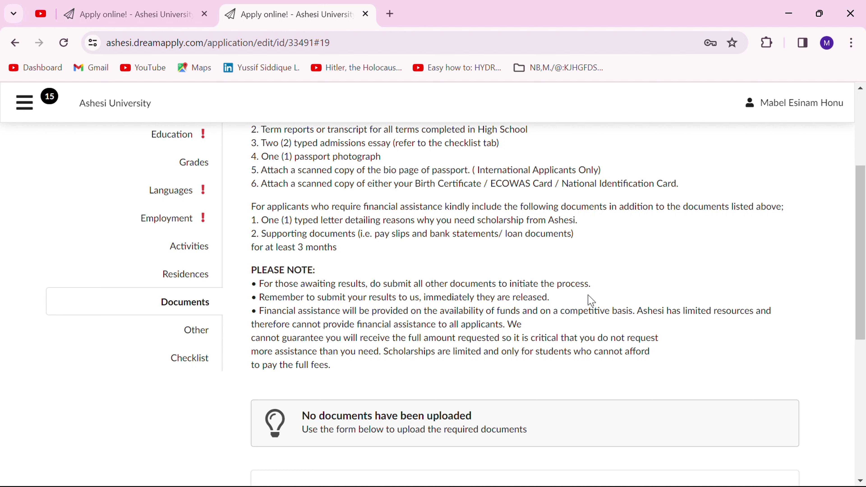
pyautogui.scroll(-3, 614, 348)
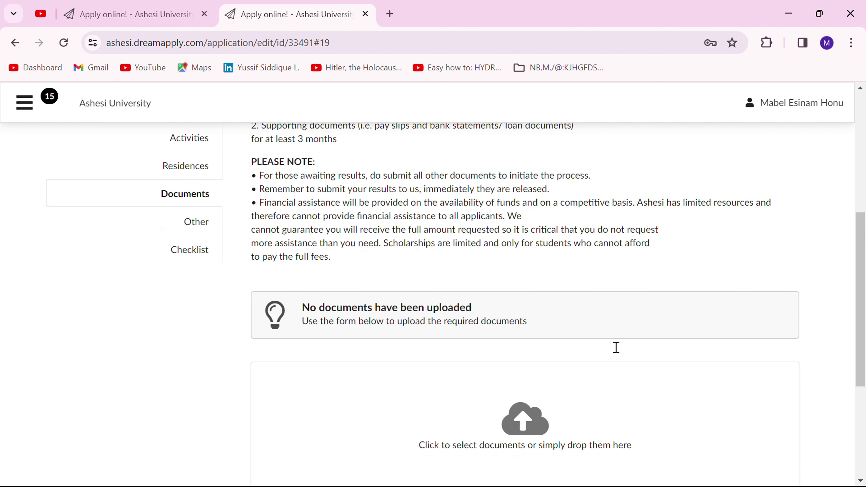
pyautogui.scroll(-3, 616, 347)
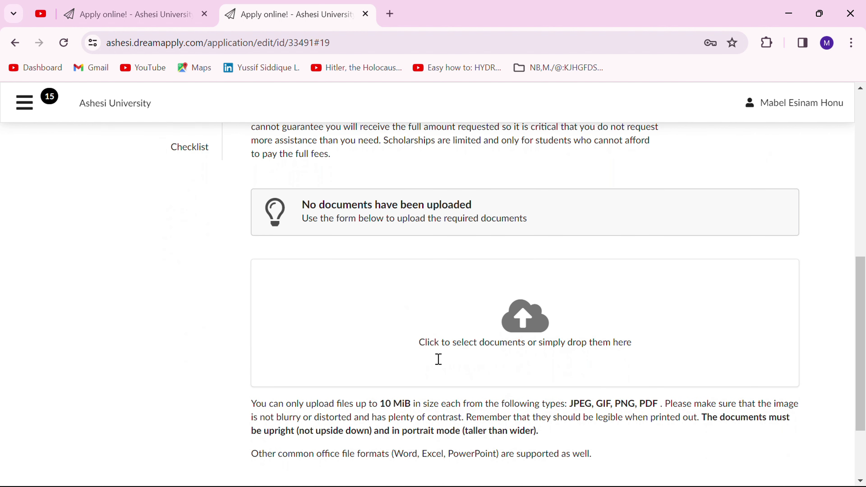
pyautogui.scroll(-3, 508, 395)
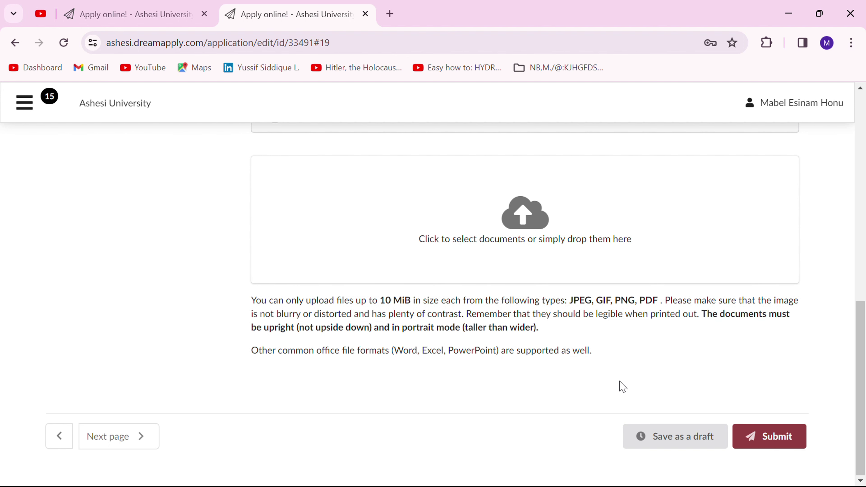
pyautogui.scroll(2, 407, 386)
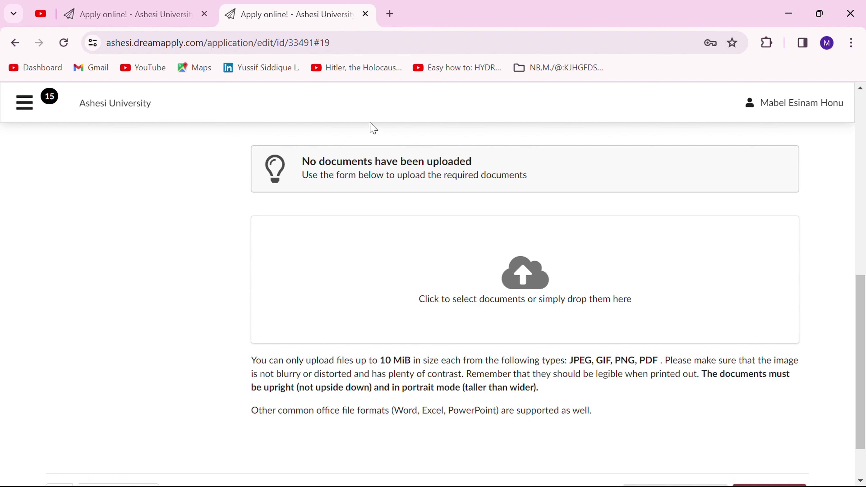
pyautogui.scroll(-1, 227, 218)
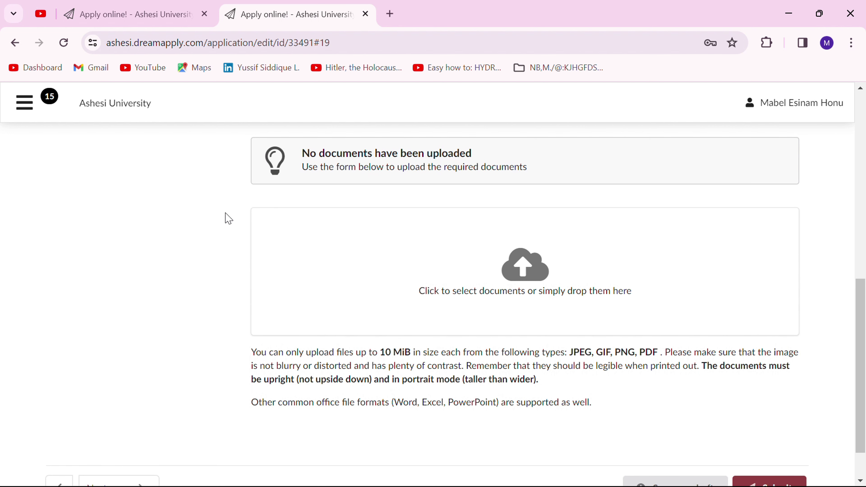
pyautogui.scroll(-1, 228, 219)
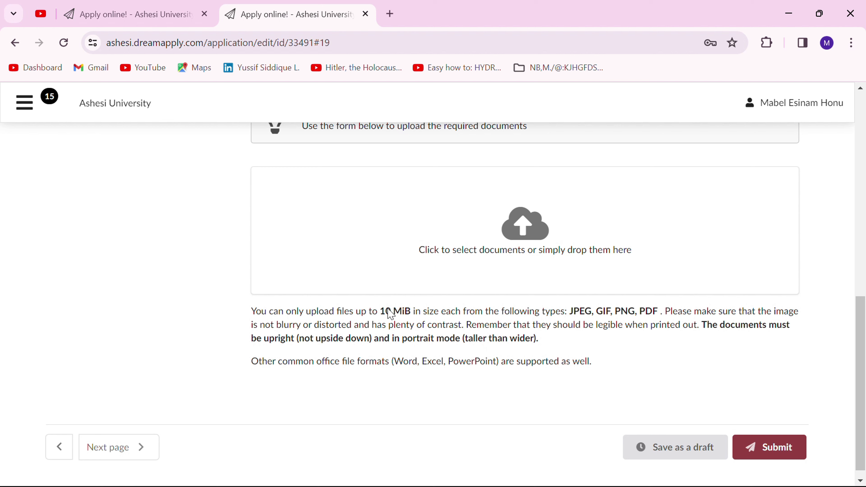
# Go to the Other page and answer No to needing financial aid, checking the questions on family contribution and dependants
pyautogui.click(112, 448)
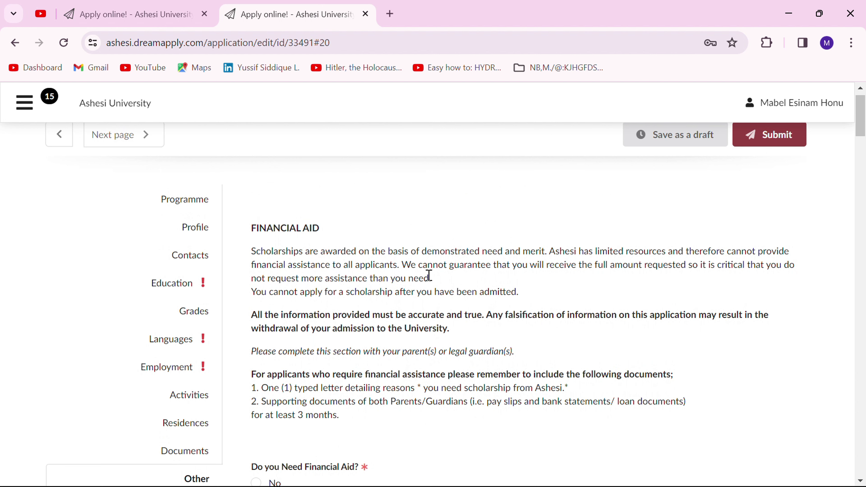
pyautogui.scroll(-1, 319, 297)
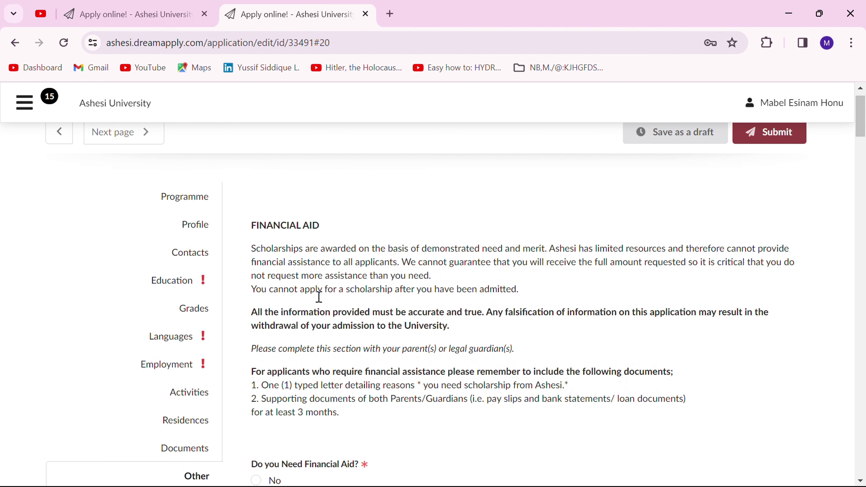
pyautogui.scroll(-3, 319, 297)
pyautogui.scroll(2, 320, 302)
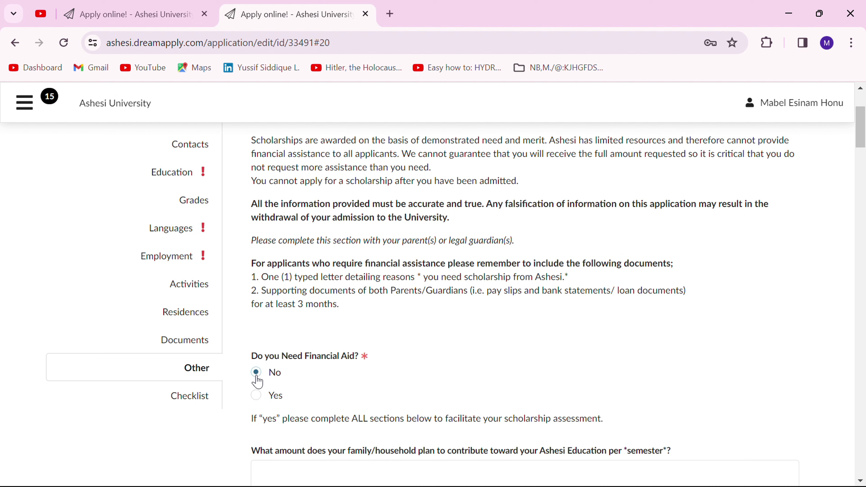
pyautogui.scroll(-10, 387, 408)
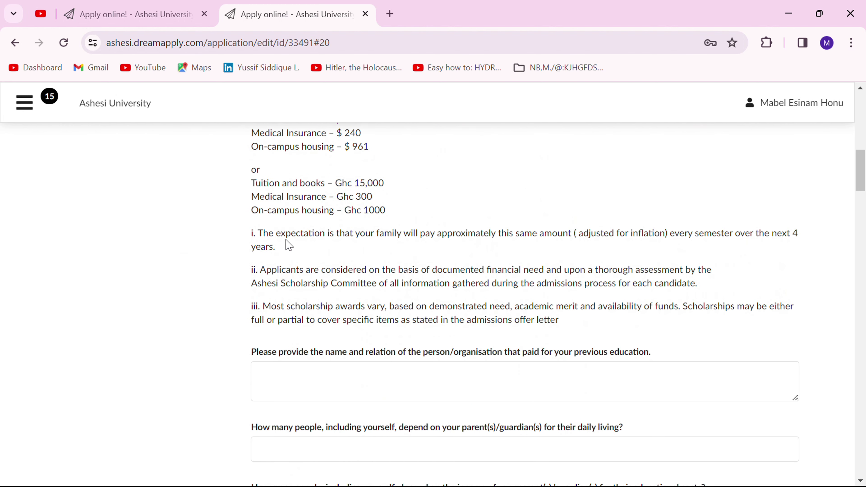
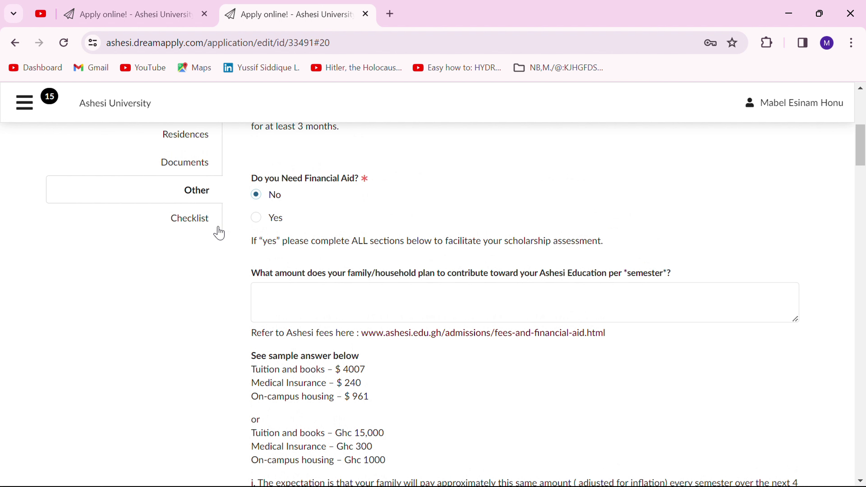
# In the Checklist, set Proof of English language proficiency to "I do NOT need to take a language test" and close the task
pyautogui.click(211, 232)
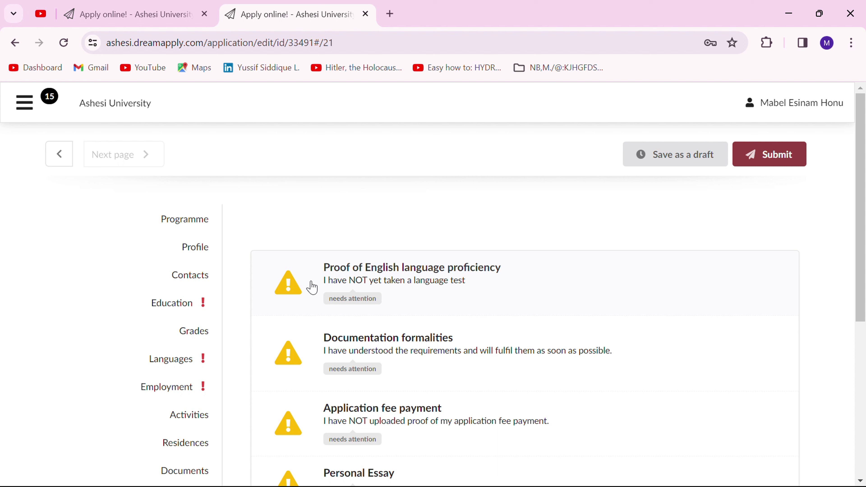
pyautogui.click(285, 301)
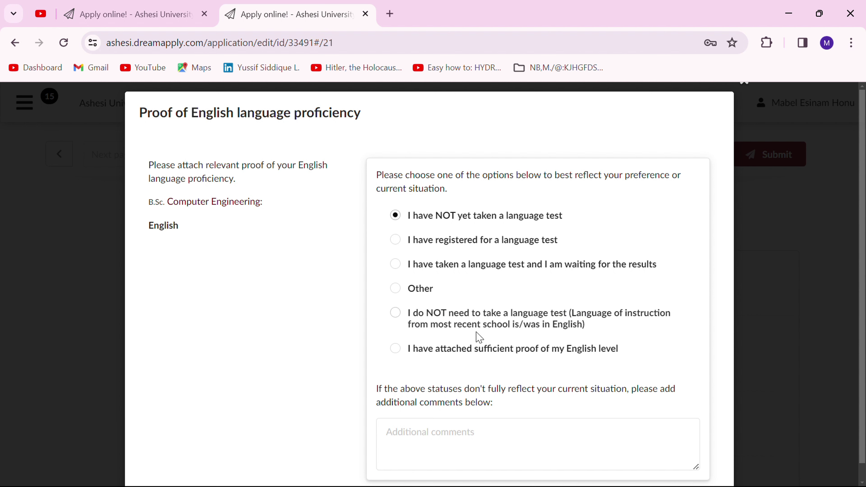
pyautogui.click(400, 316)
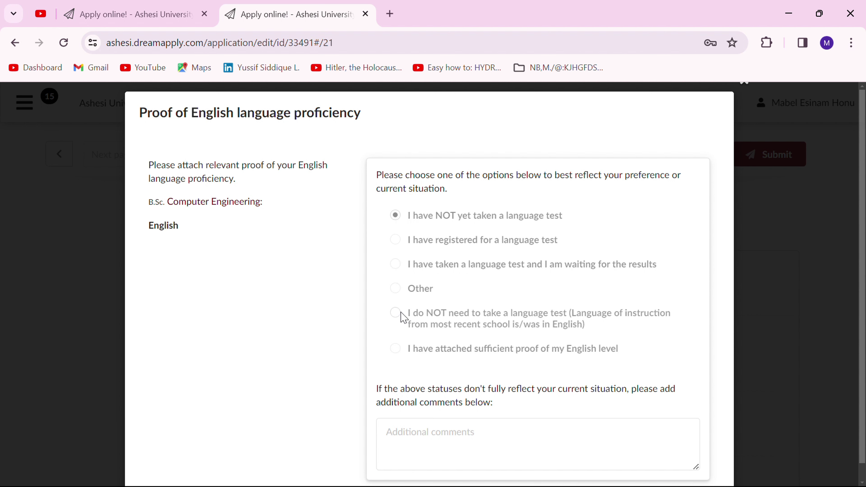
pyautogui.click(805, 343)
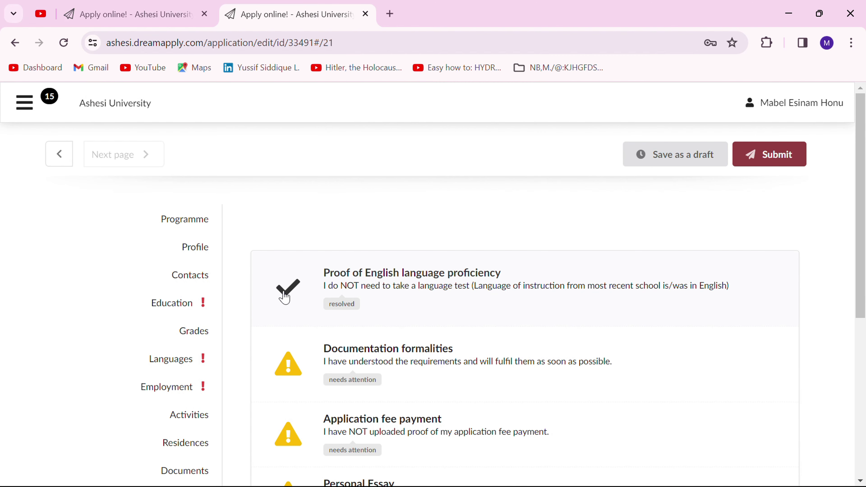
# Open the Documentation formalities task, examine its exam result requirements and status options, and close it
pyautogui.scroll(-1, 304, 341)
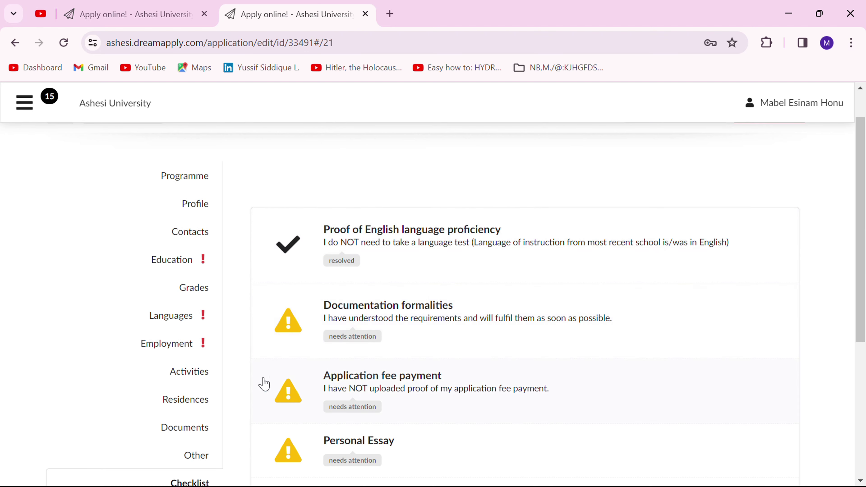
pyautogui.scroll(-3, 369, 392)
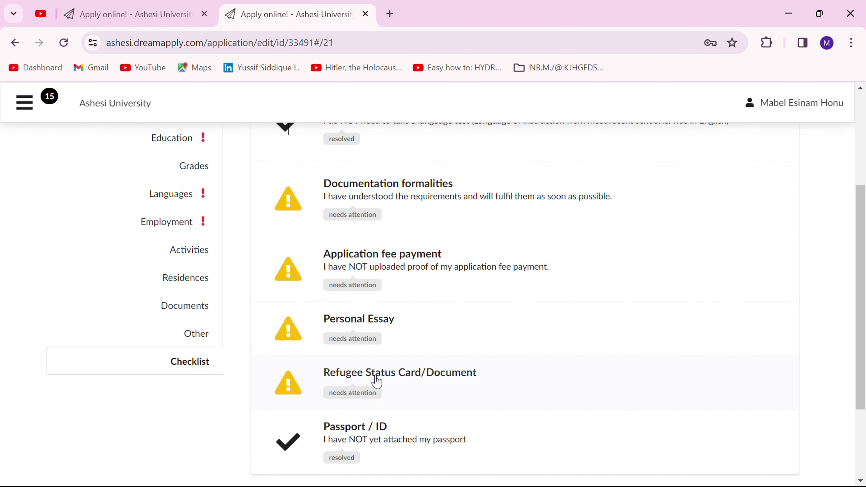
pyautogui.click(288, 204)
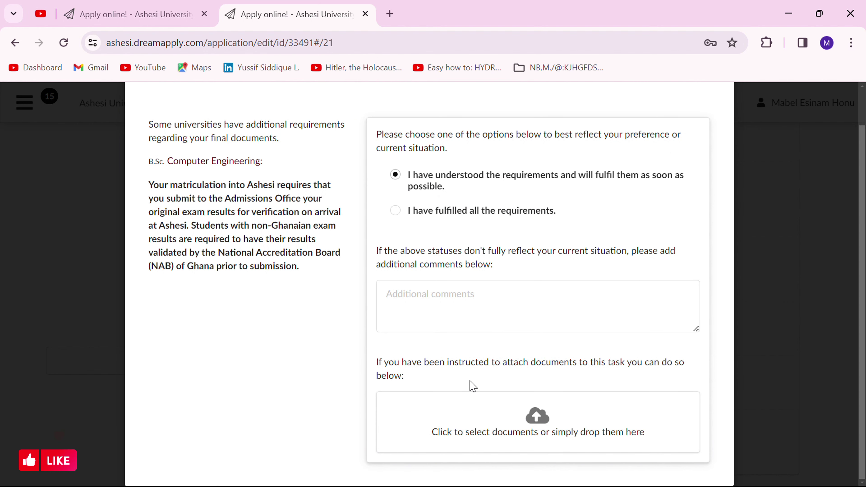
pyautogui.click(805, 222)
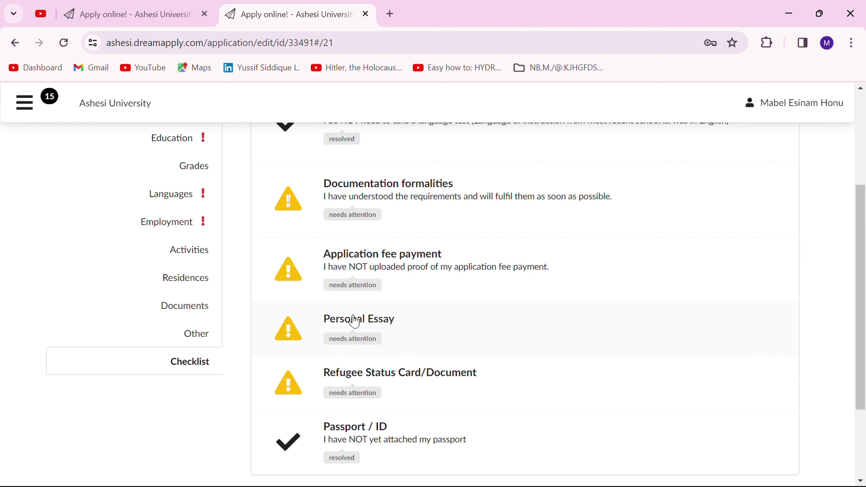
# Open the Personal Essay task and examine its instructions on the number of essays, word limit, AI tools and upload options
pyautogui.click(289, 341)
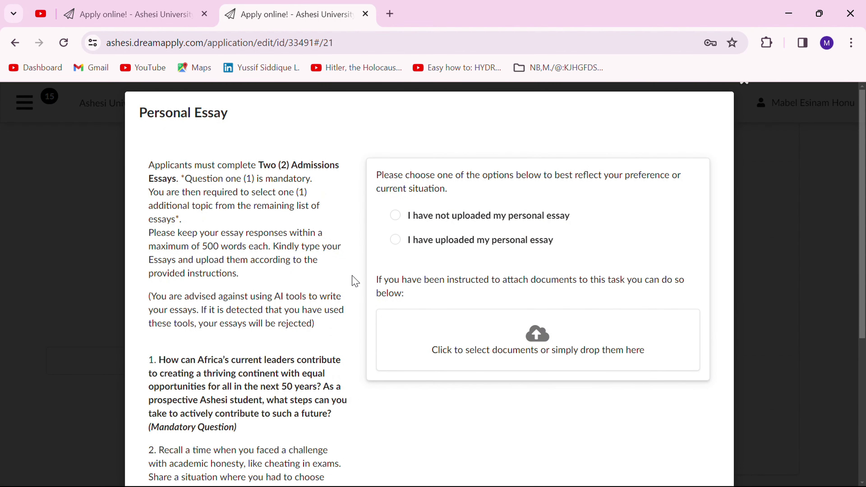
pyautogui.scroll(-4, 224, 306)
pyautogui.scroll(-2, 224, 306)
pyautogui.scroll(5, 224, 305)
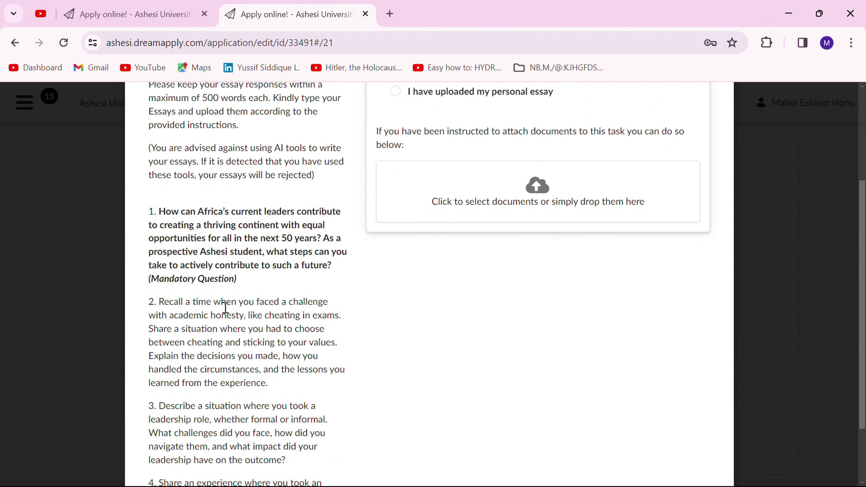
pyautogui.scroll(1, 214, 227)
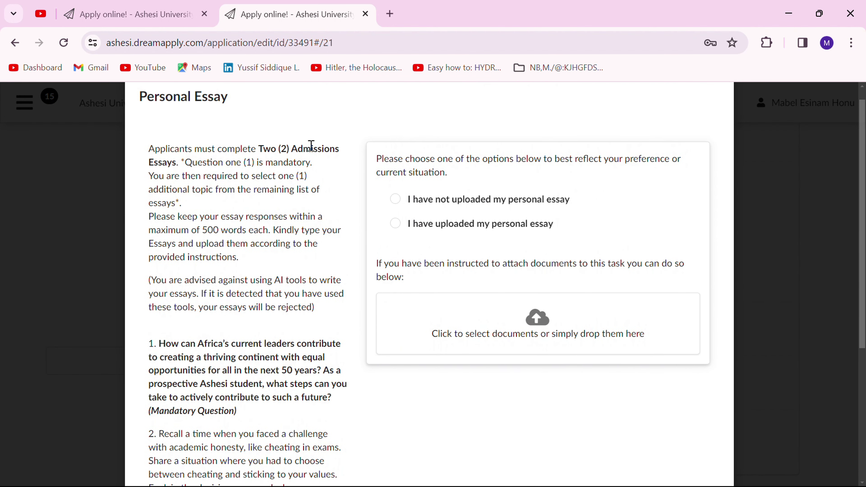
pyautogui.scroll(-1, 273, 249)
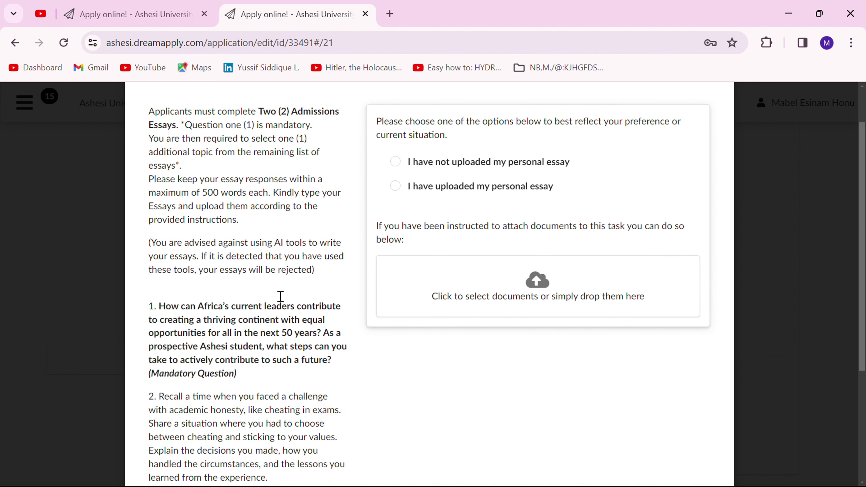
pyautogui.scroll(1, 283, 298)
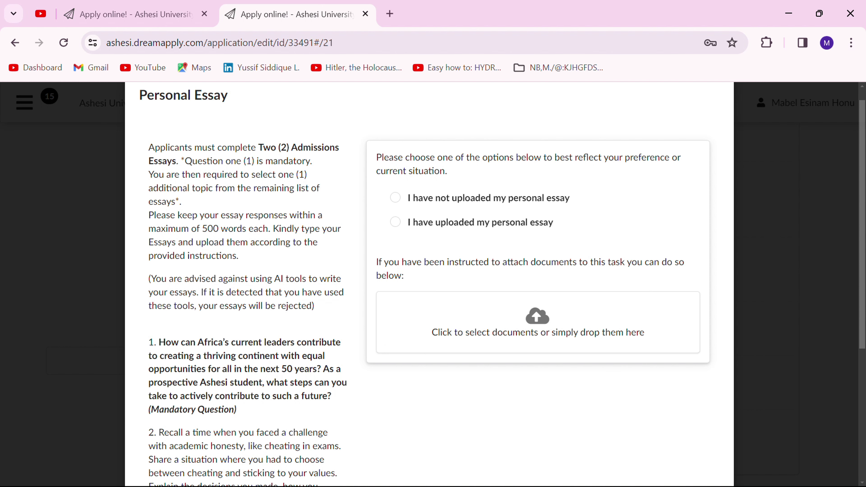
pyautogui.scroll(-1, 308, 394)
pyautogui.scroll(-5, 308, 394)
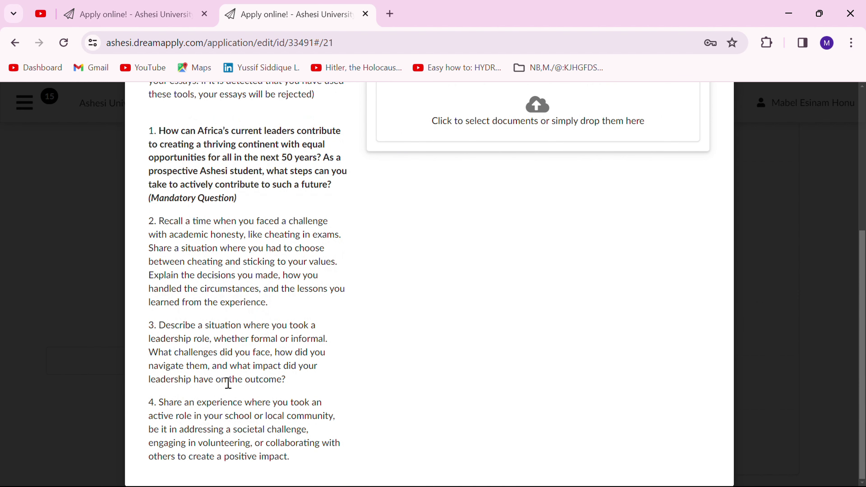
pyautogui.scroll(3, 274, 401)
pyautogui.scroll(3, 274, 401)
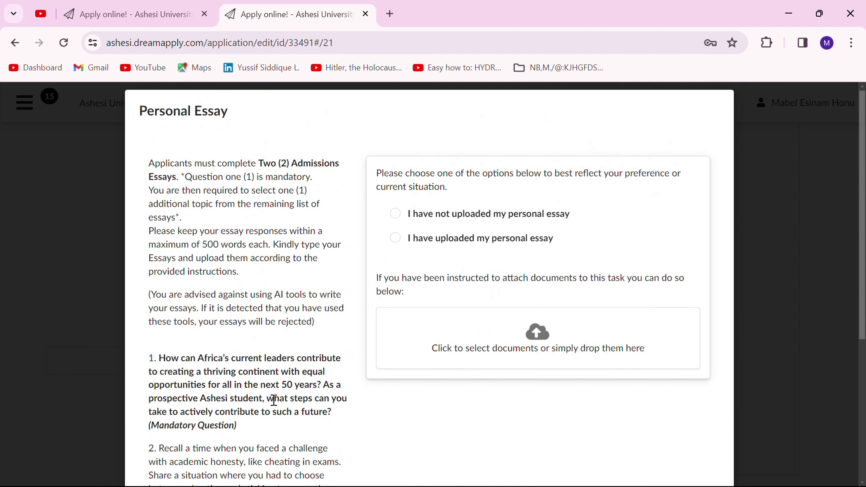
# Read the mandatory essay question and the optional topics in the Personal Essay task, and close it
pyautogui.scroll(-1, 273, 400)
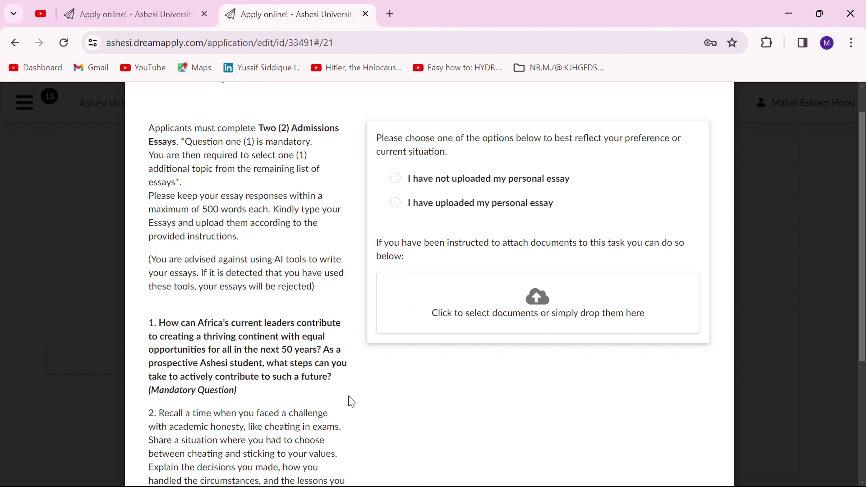
pyautogui.scroll(-5, 351, 398)
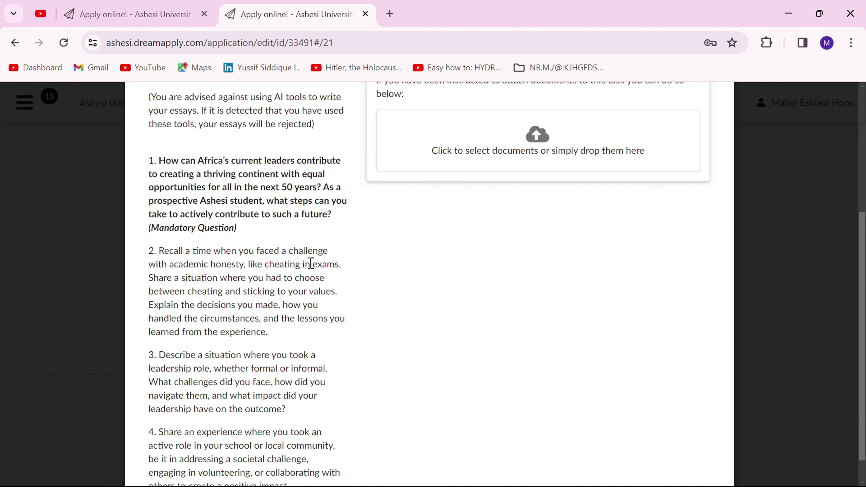
pyautogui.scroll(-1, 286, 419)
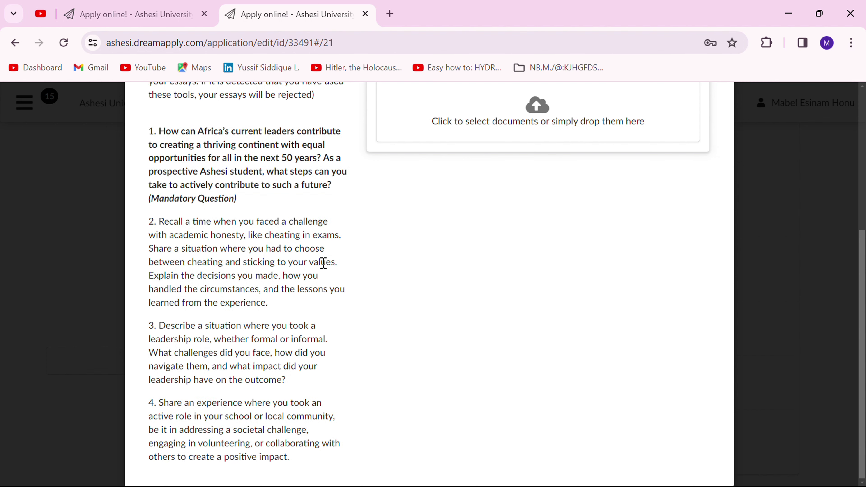
pyautogui.scroll(1, 323, 261)
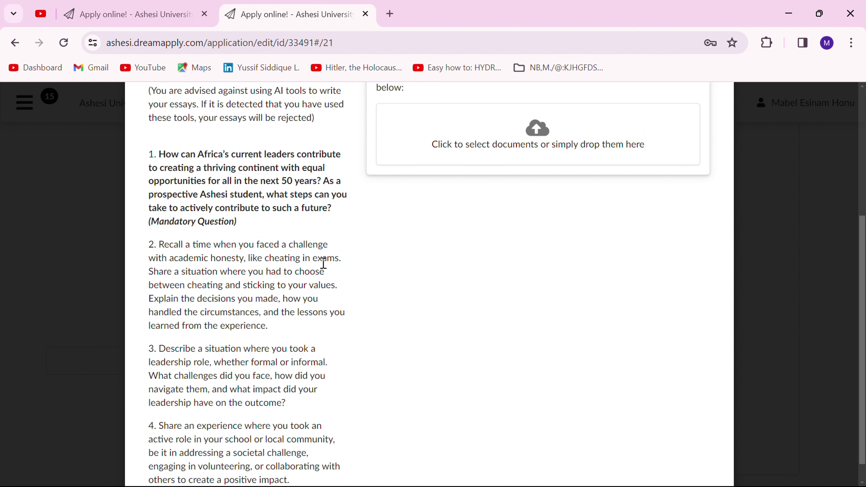
pyautogui.scroll(-1, 324, 263)
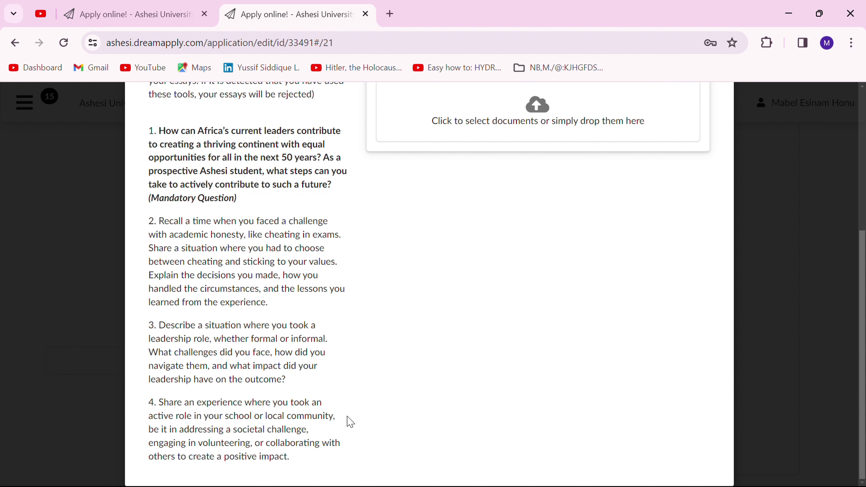
pyautogui.click(787, 184)
# Review all Checklist tasks and their statuses, from Proof of English language proficiency to Passport / ID
pyautogui.scroll(-3, 432, 340)
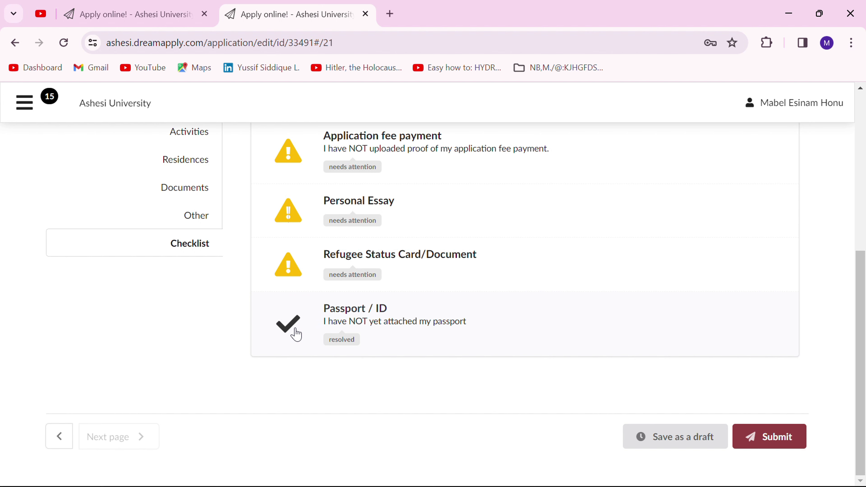
pyautogui.scroll(3, 296, 335)
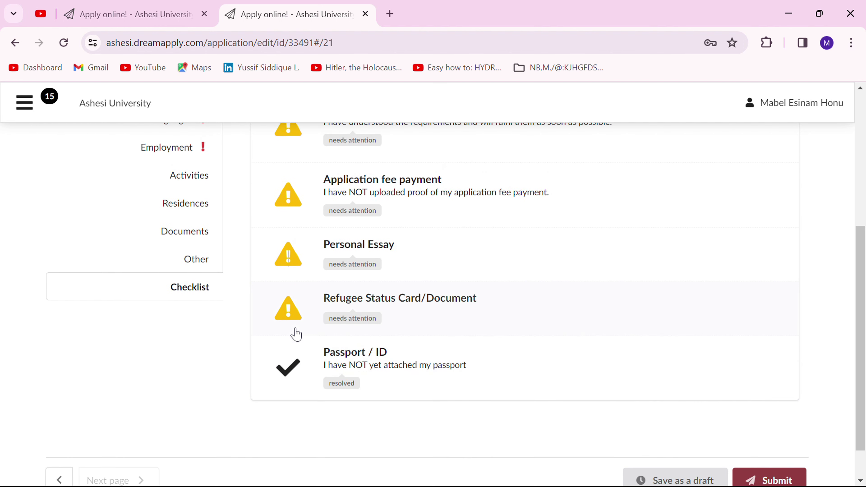
pyautogui.scroll(1, 296, 334)
pyautogui.scroll(-4, 294, 335)
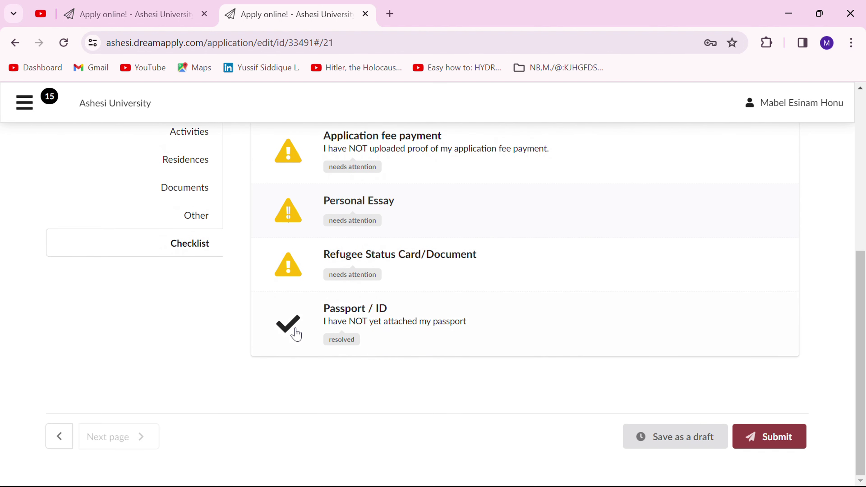
pyautogui.scroll(4, 295, 334)
pyautogui.scroll(5, 295, 332)
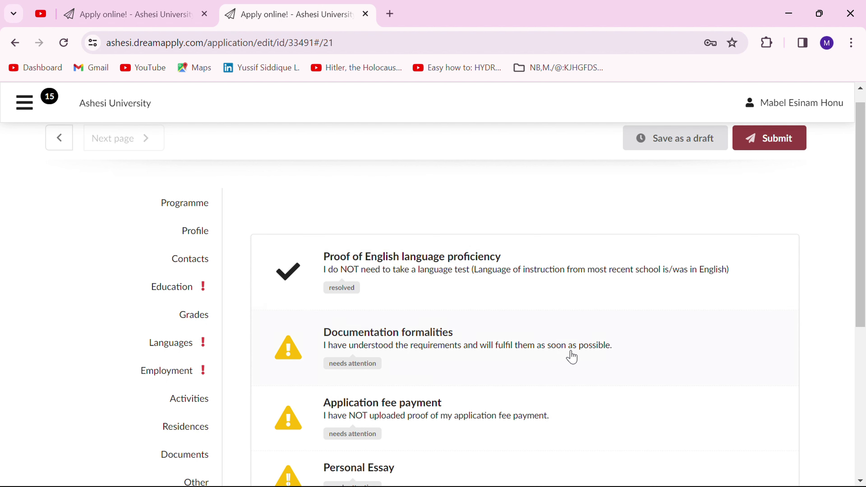
pyautogui.scroll(-7, 572, 356)
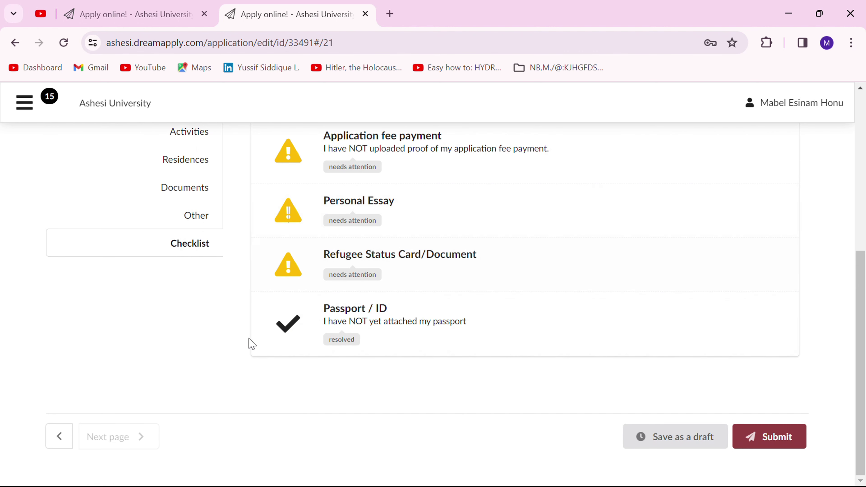
pyautogui.scroll(5, 365, 272)
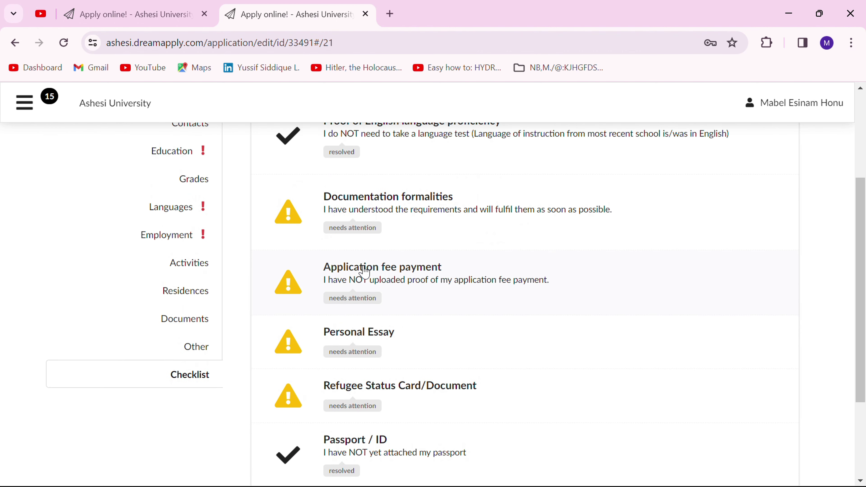
pyautogui.scroll(3, 364, 272)
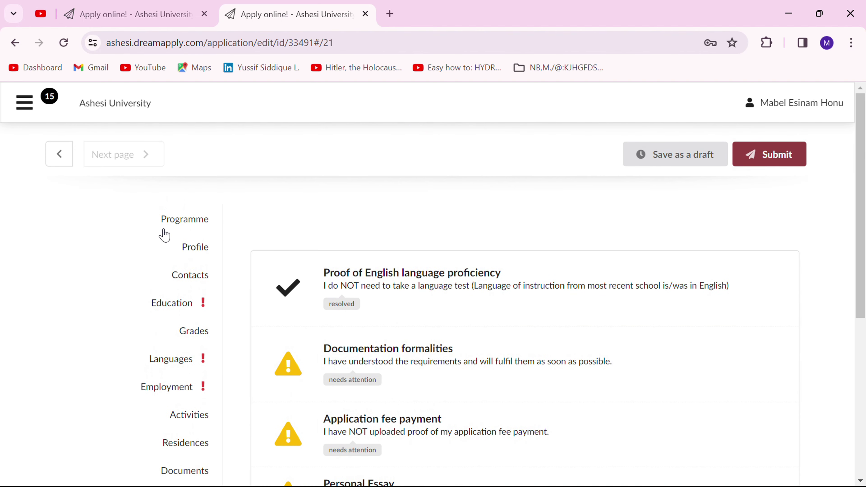
# Open the Programme page, check its application instructions and the chosen programme, and go to the Other page
pyautogui.click(178, 221)
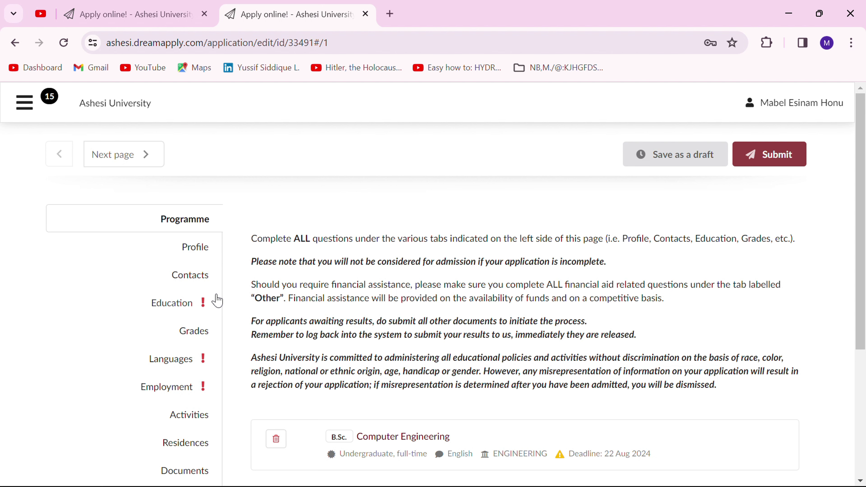
pyautogui.scroll(-2, 214, 404)
pyautogui.scroll(-3, 214, 404)
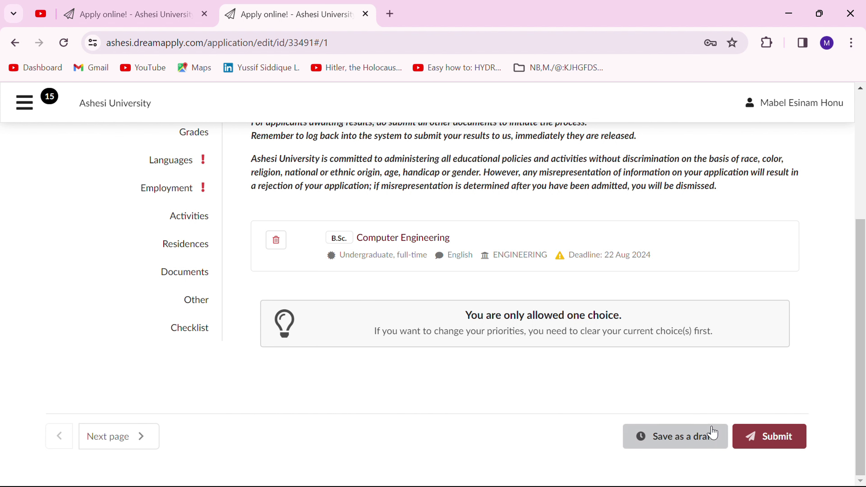
pyautogui.click(682, 436)
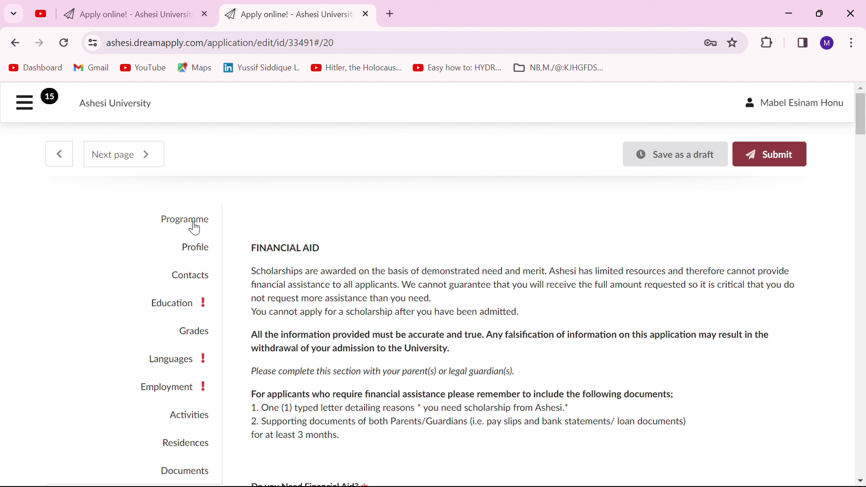